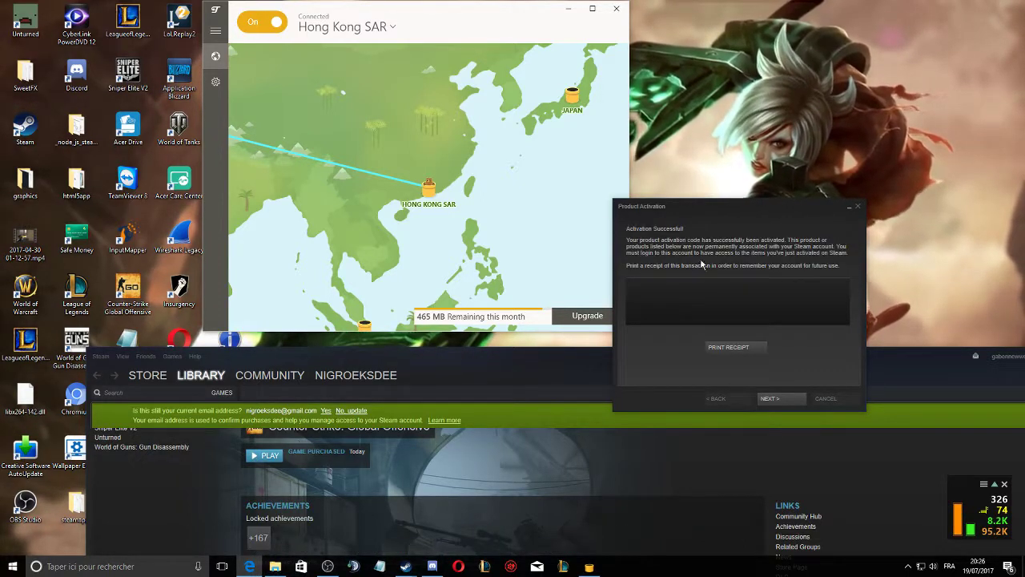
Complete the Counter-Strike: Global Offensive activation and install wizard, keeping both shortcuts and choosing not to show the final page again.
click(774, 398)
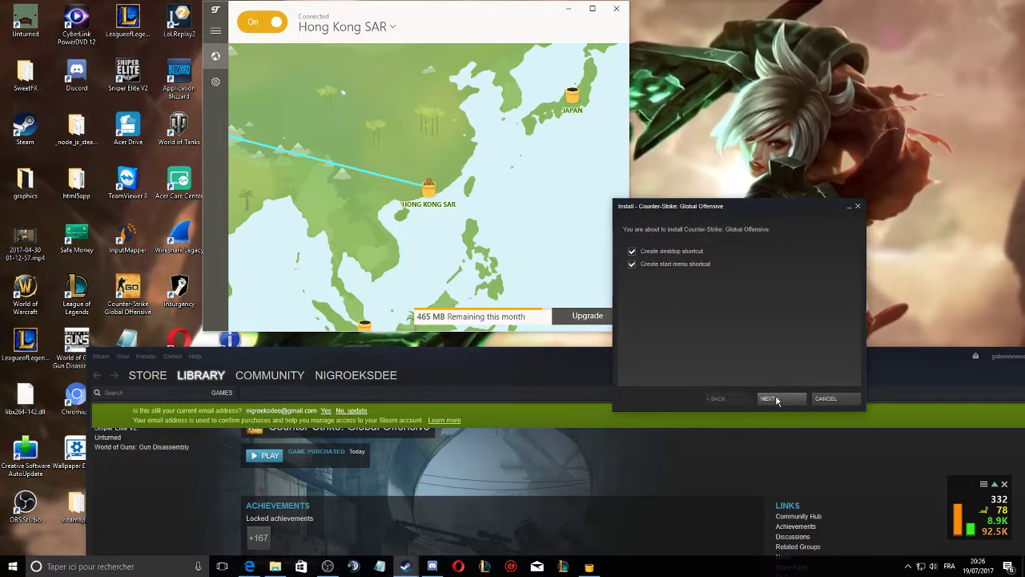
click(773, 398)
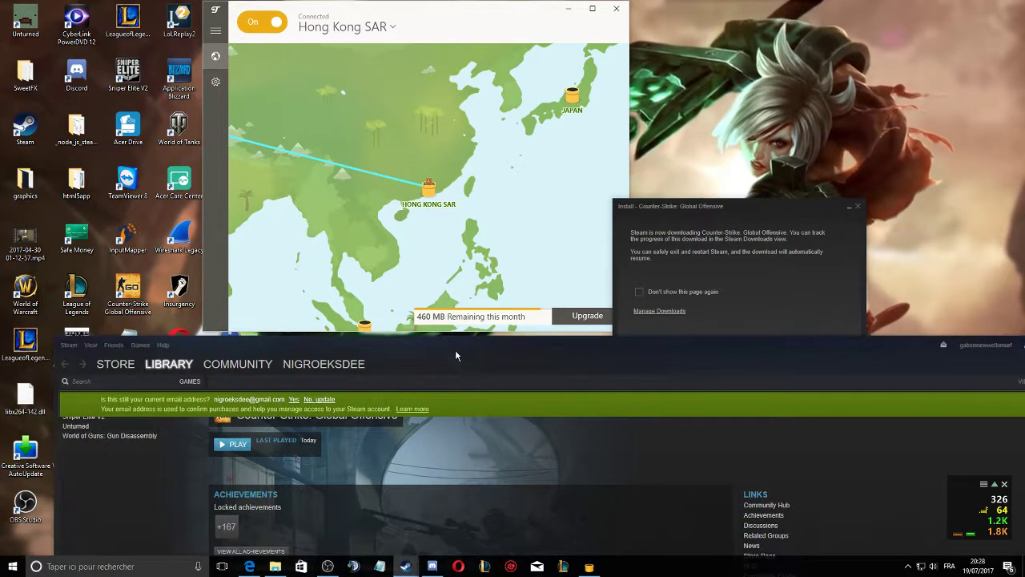
drag(453, 353, 478, 467)
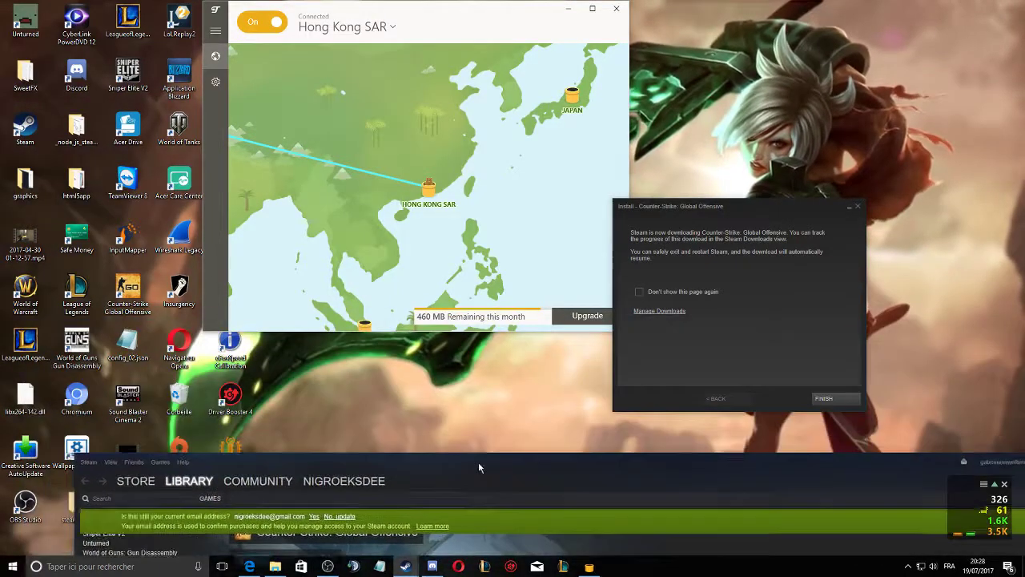
click(661, 293)
click(839, 403)
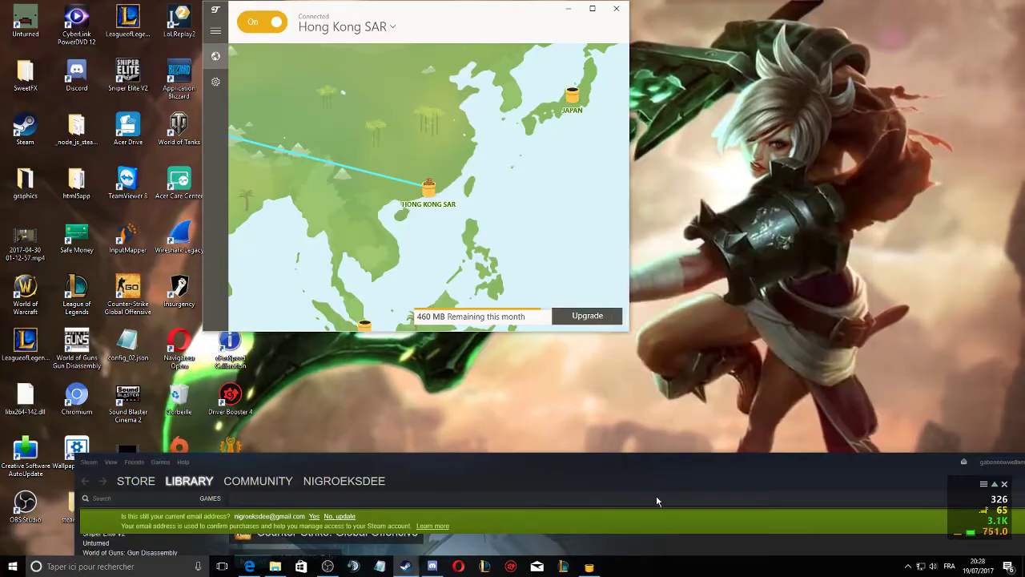
Maximize the Steam window, dismiss the email confirmation banner and open the account's community Activity page.
double_click(658, 467)
click(249, 60)
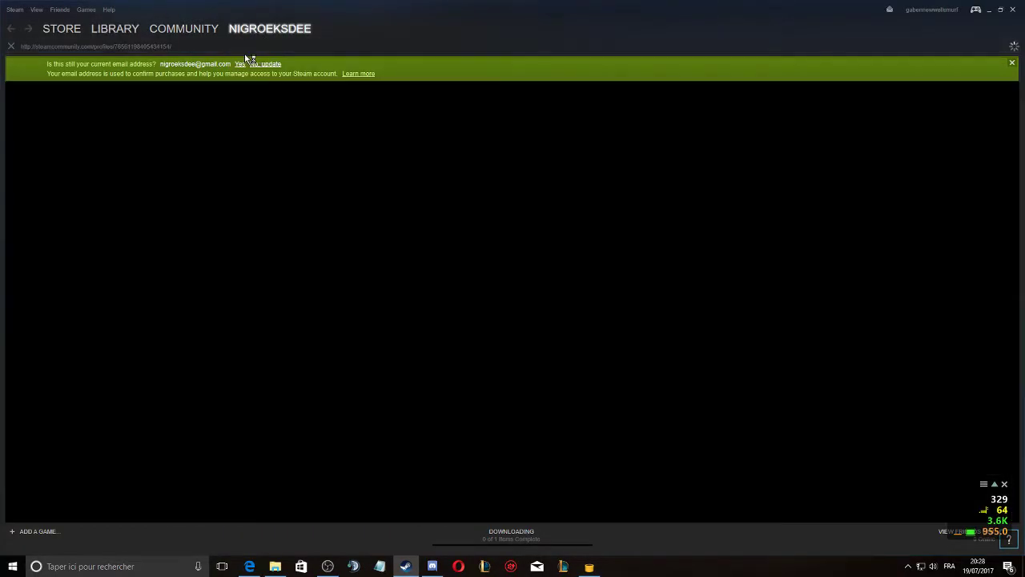
click(1013, 64)
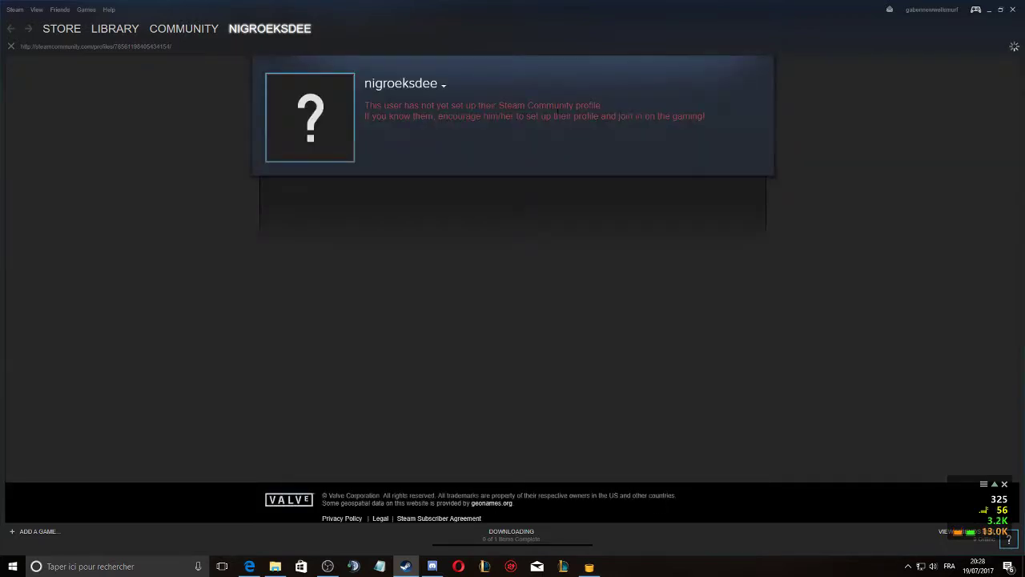
click(260, 50)
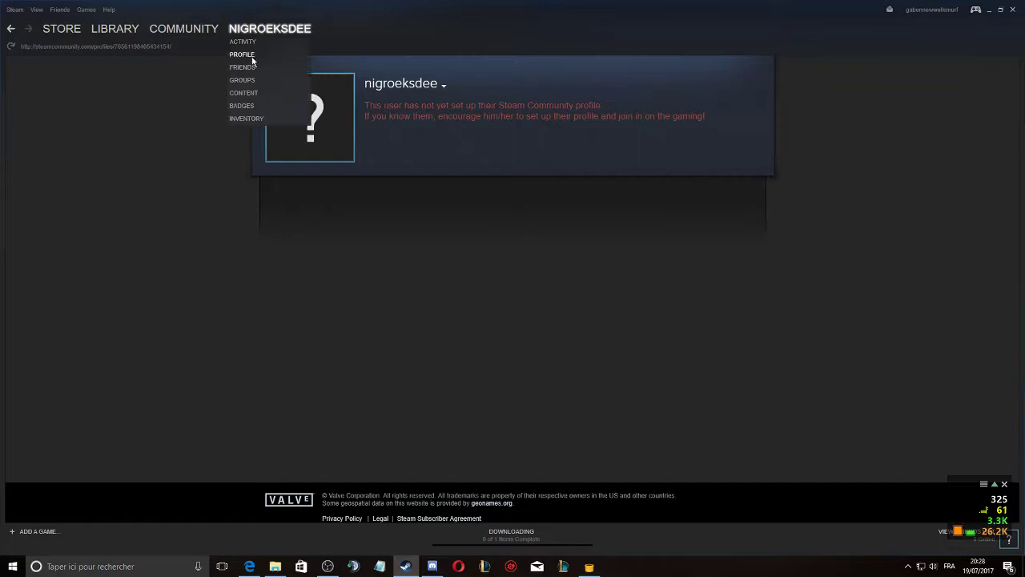
drag(487, 116, 352, 72)
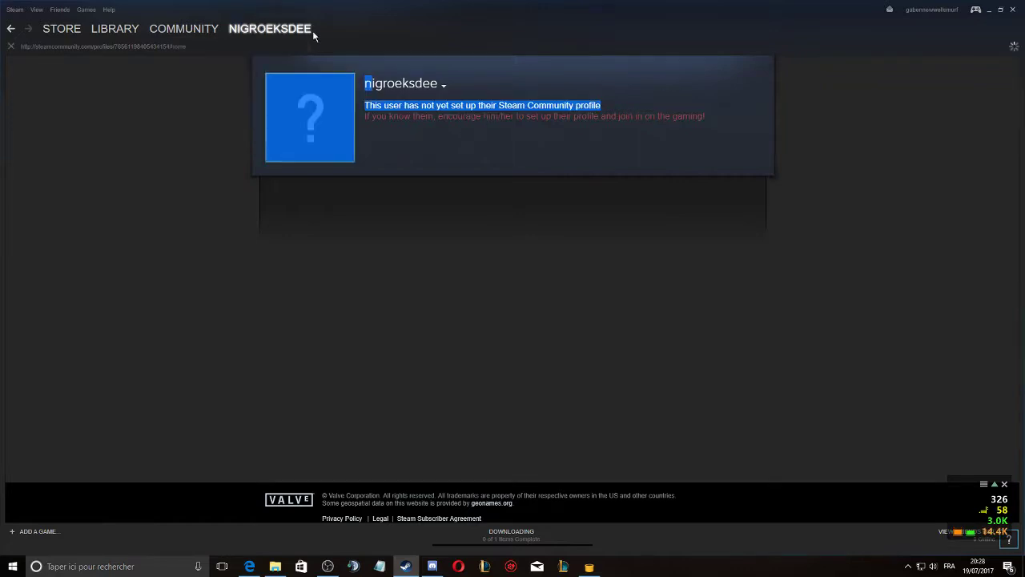
click(241, 44)
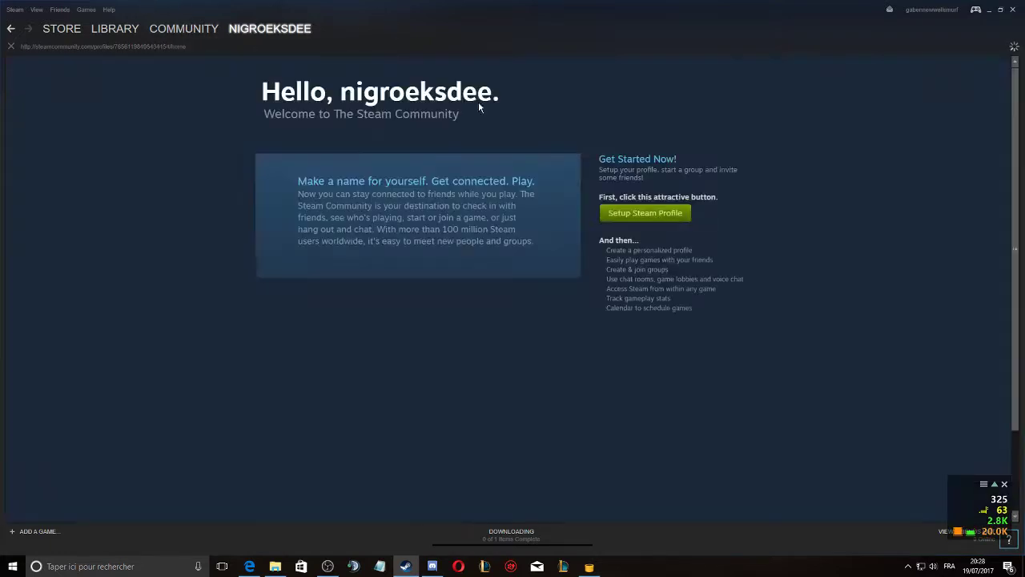
Switch to TunnelBear, turn off the Hong Kong SAR VPN connection and close its window.
click(589, 566)
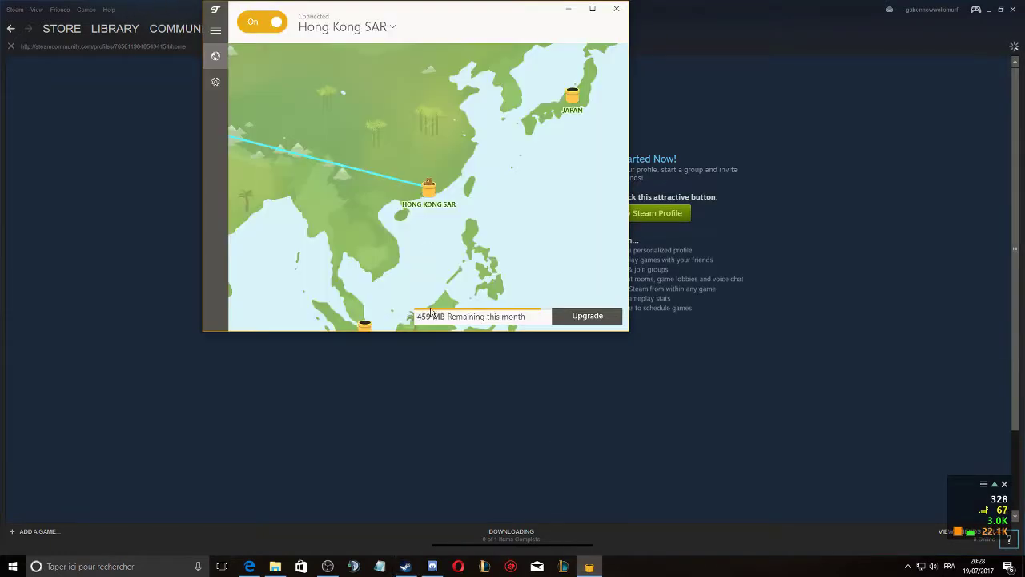
click(272, 21)
click(616, 9)
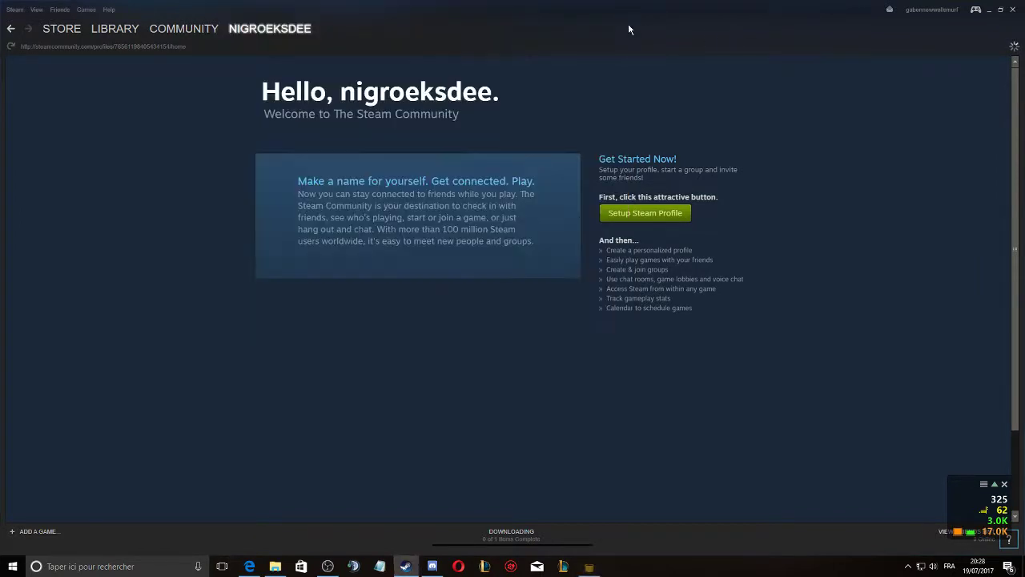
Try to start the Steam profile setup, retrying the login verification and dismissing the email confirmation banner.
click(629, 212)
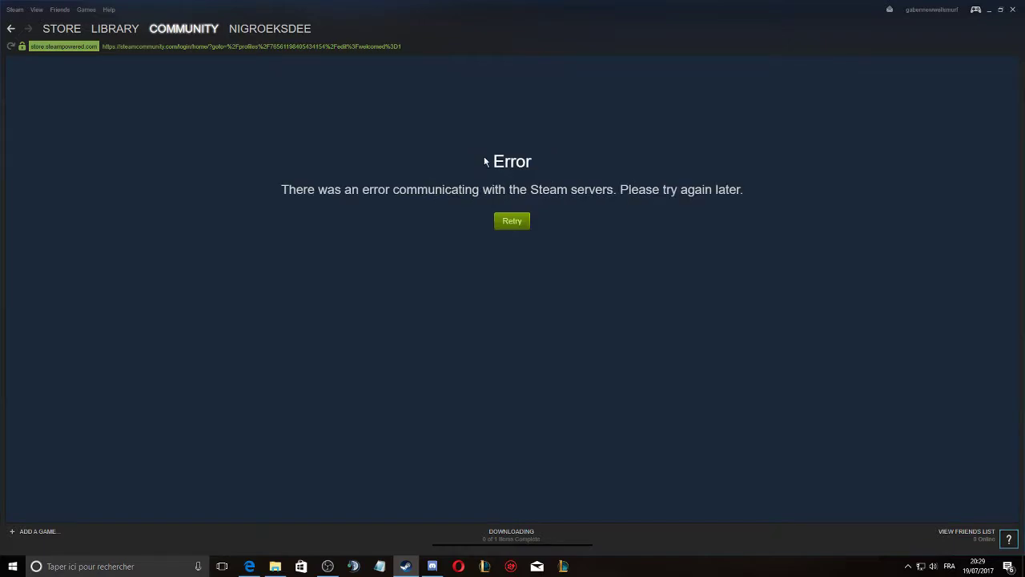
click(518, 228)
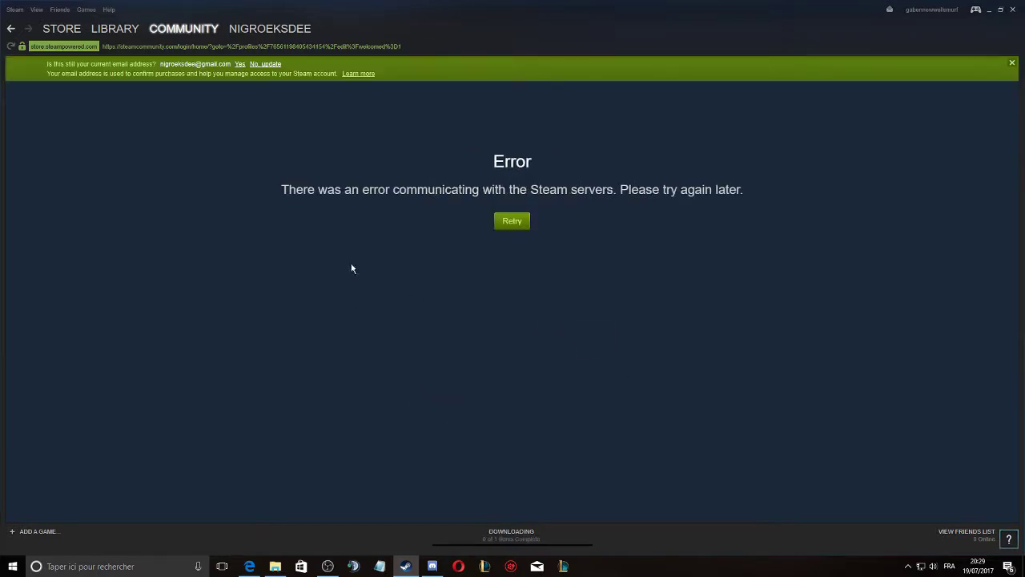
click(504, 221)
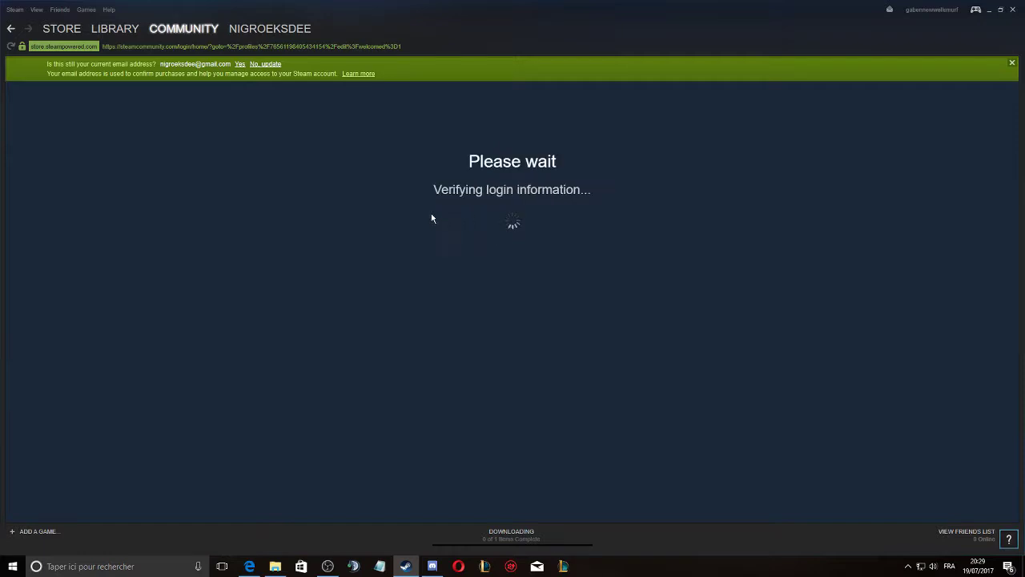
click(1012, 63)
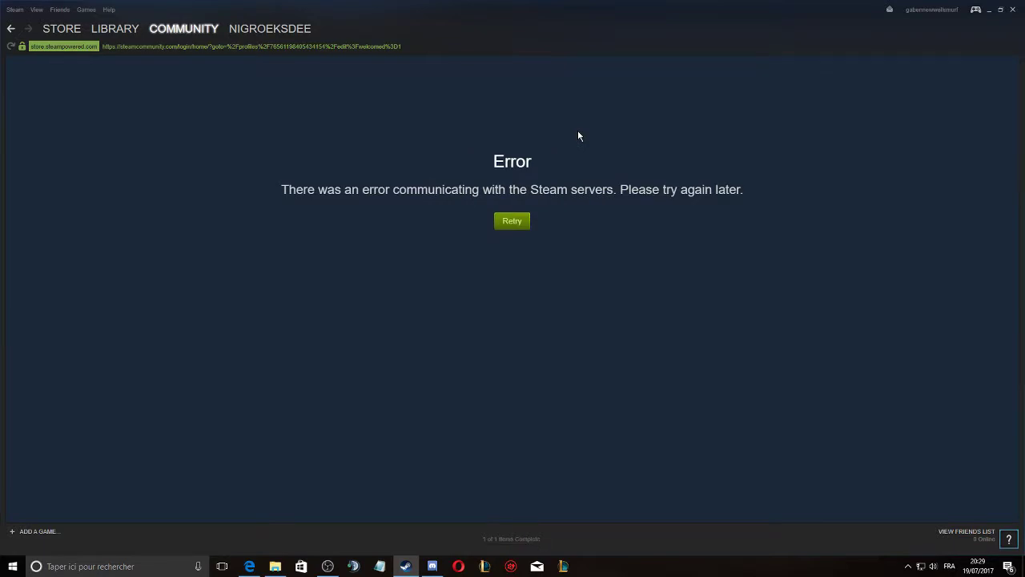
Reopen the account's Activity page and start the Steam profile setup to reach the Edit Profile form.
click(242, 32)
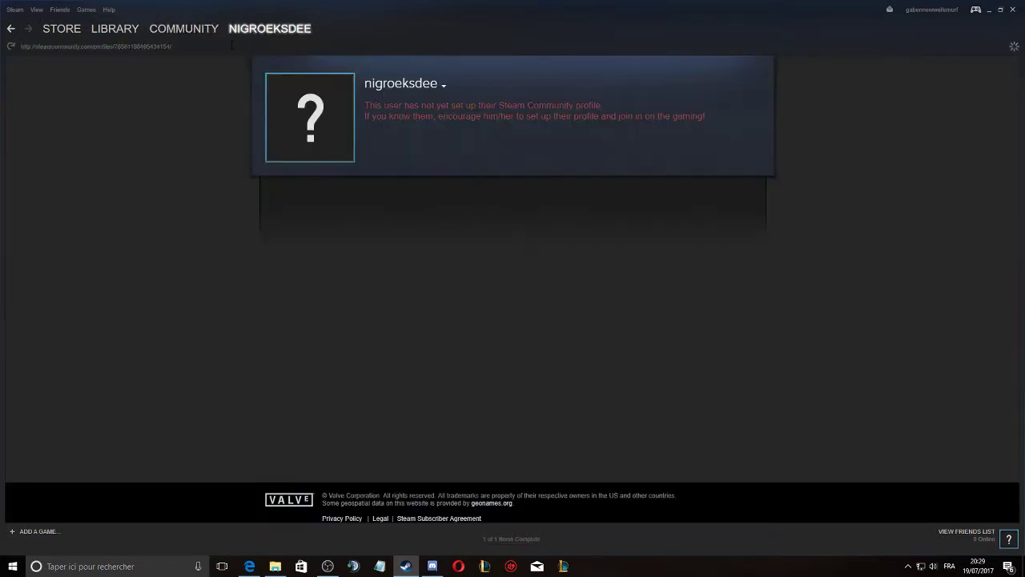
mouse_move(265, 29)
click(244, 44)
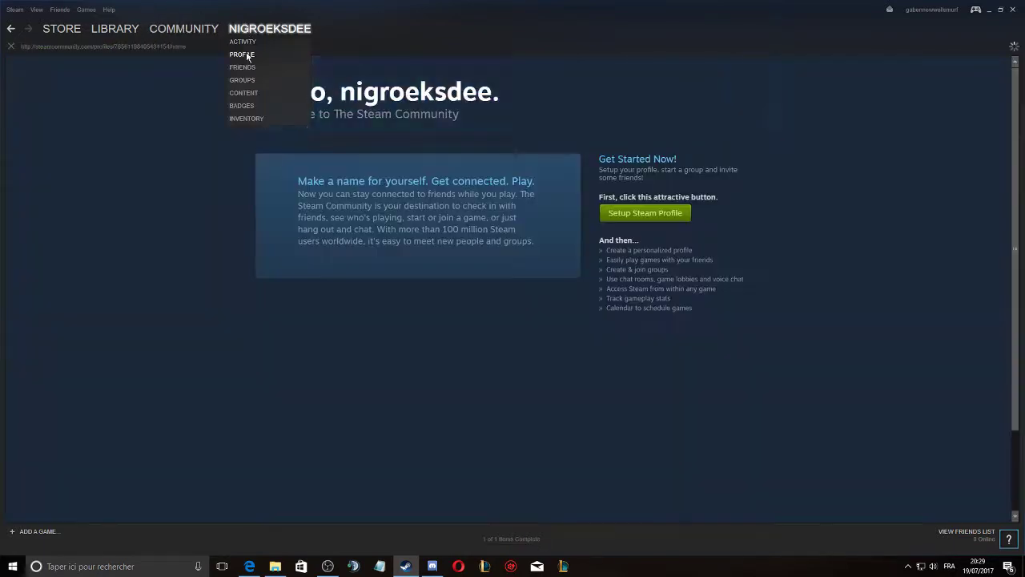
click(669, 216)
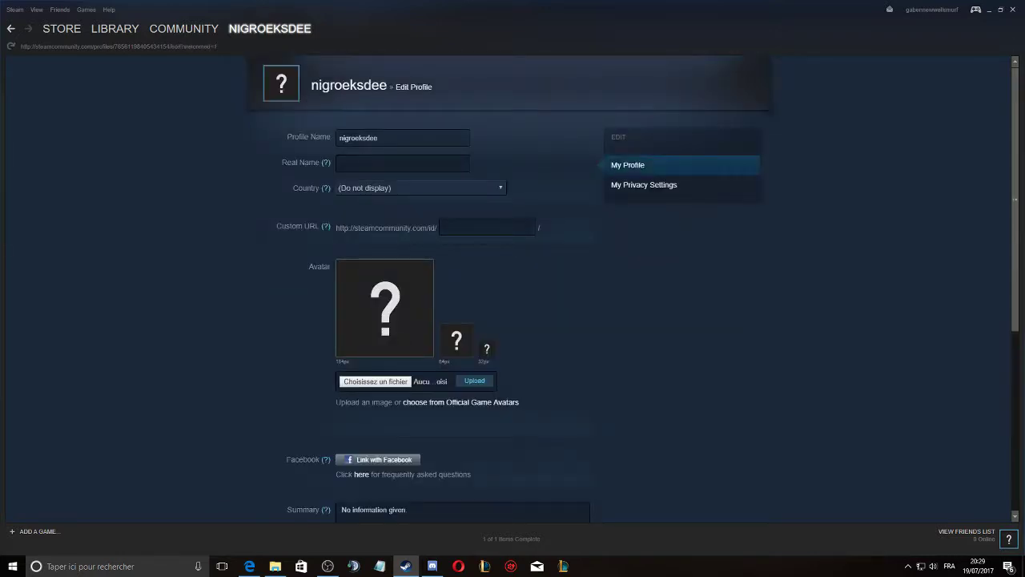
Replace the existing profile name with a new display name in the Edit Profile form.
double_click(387, 138)
key(Caps_Lock)
text(NIG)
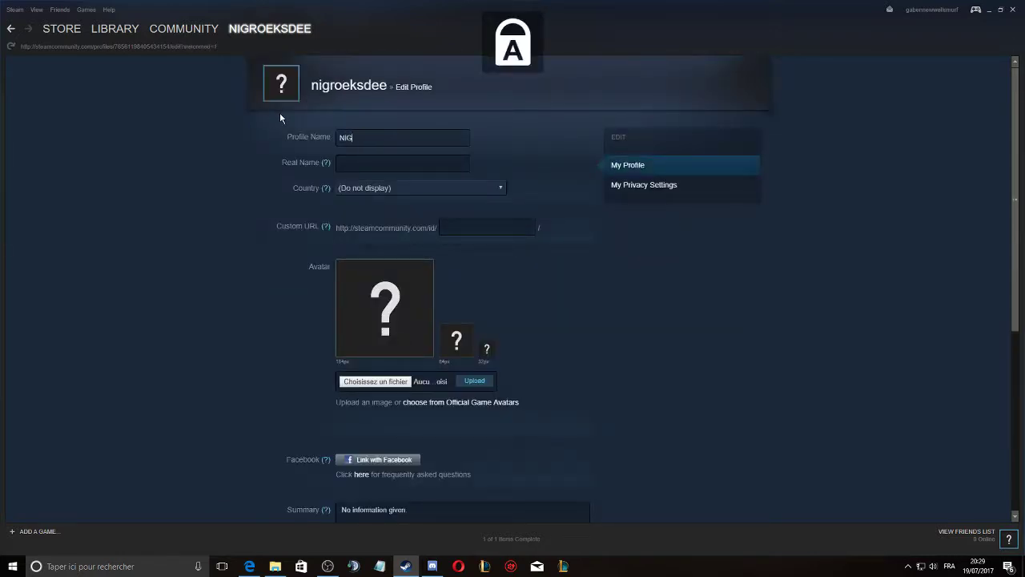
text(GA SLAYER)
key(BackSpace)
key(BackSpace)
key(BackSpace)
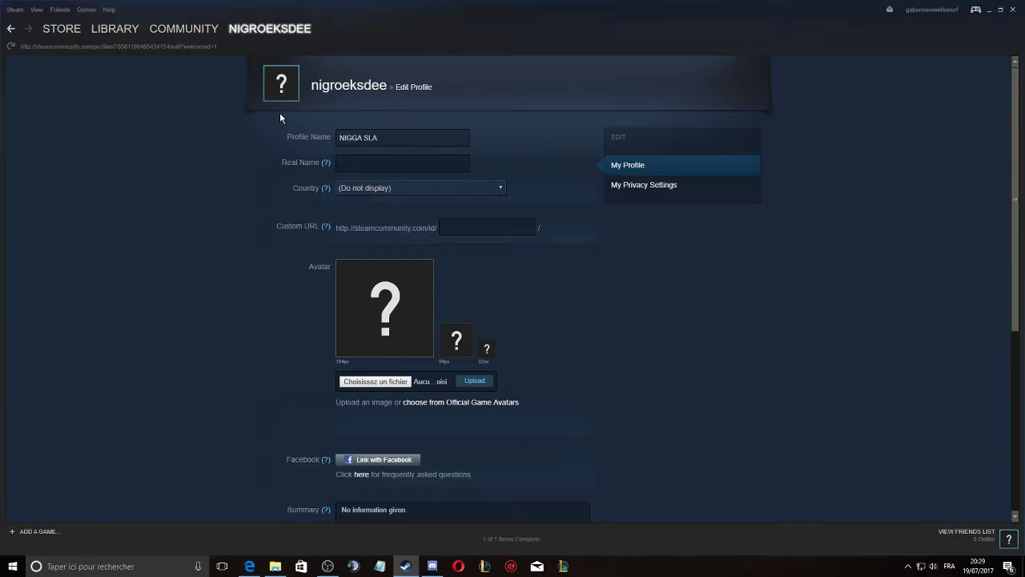
text(YER)
key(Caps_Lock)
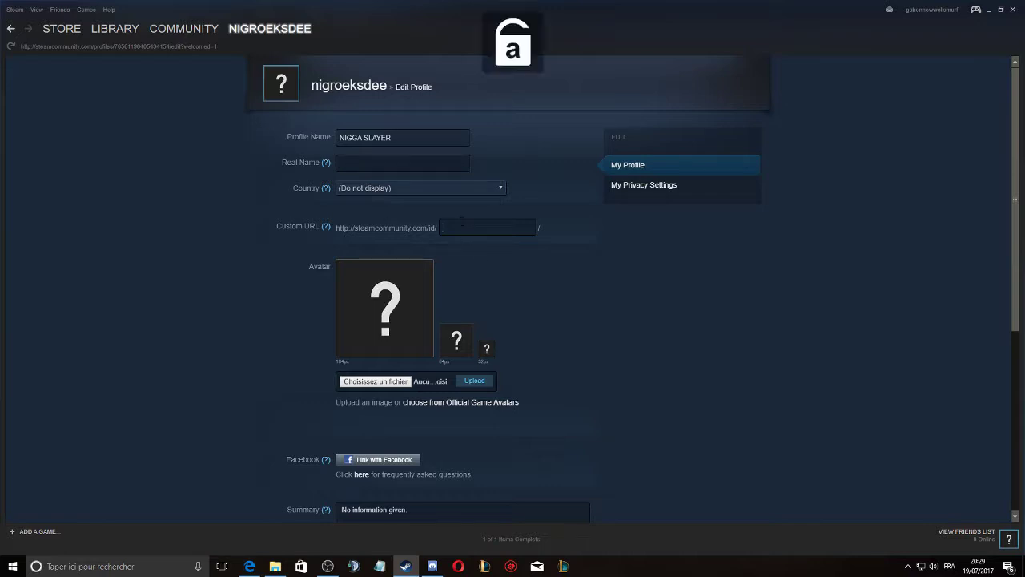
Enter x88EXTERNAL as the custom URL of the Steam profile.
click(462, 227)
text(x88)
key(Caps_Lock)
text(EXTERNAL)
key(Caps_Lock)
Upload the image file me in 20years.png from the recent files as the profile avatar.
click(375, 381)
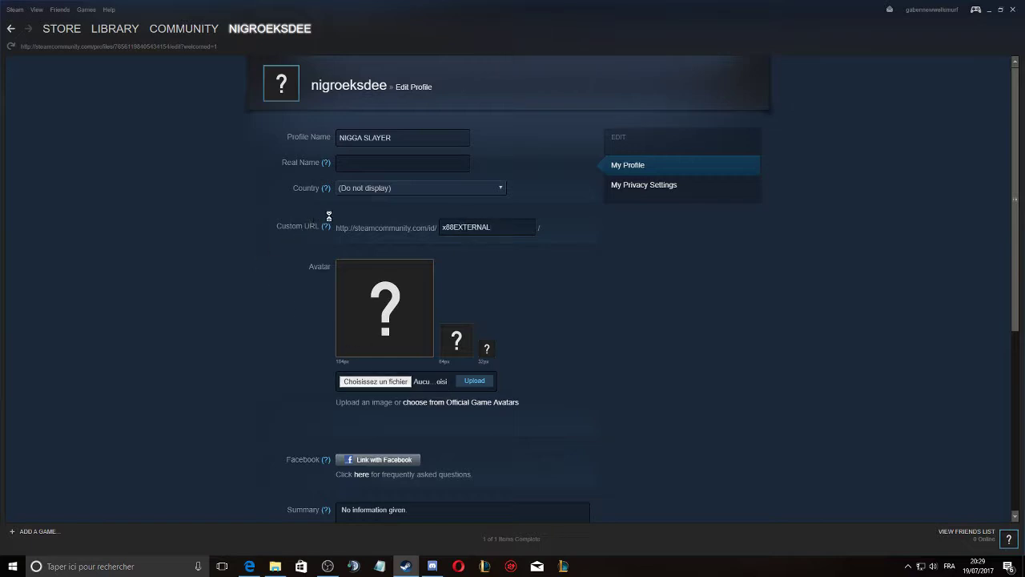
double_click(542, 350)
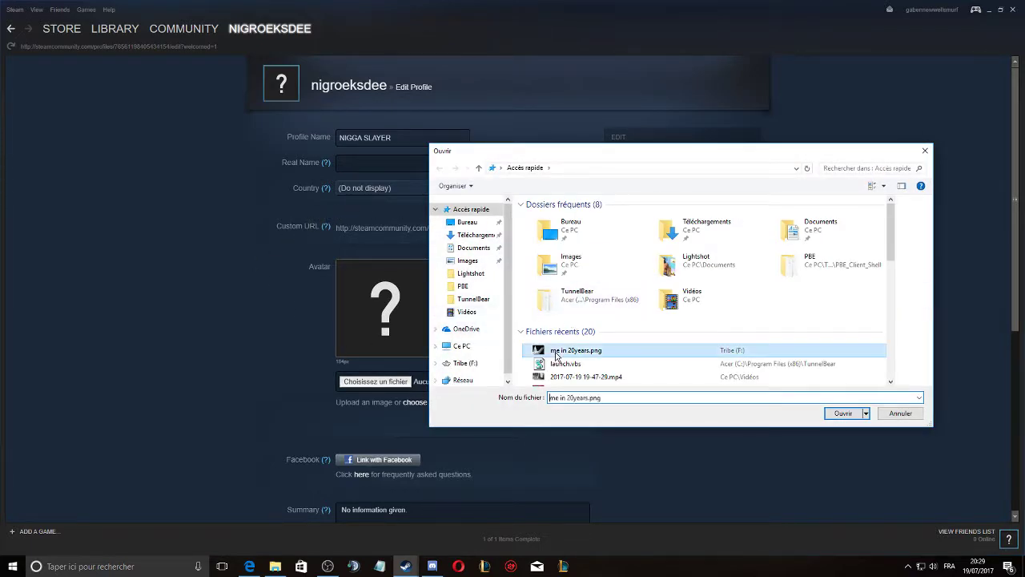
click(486, 383)
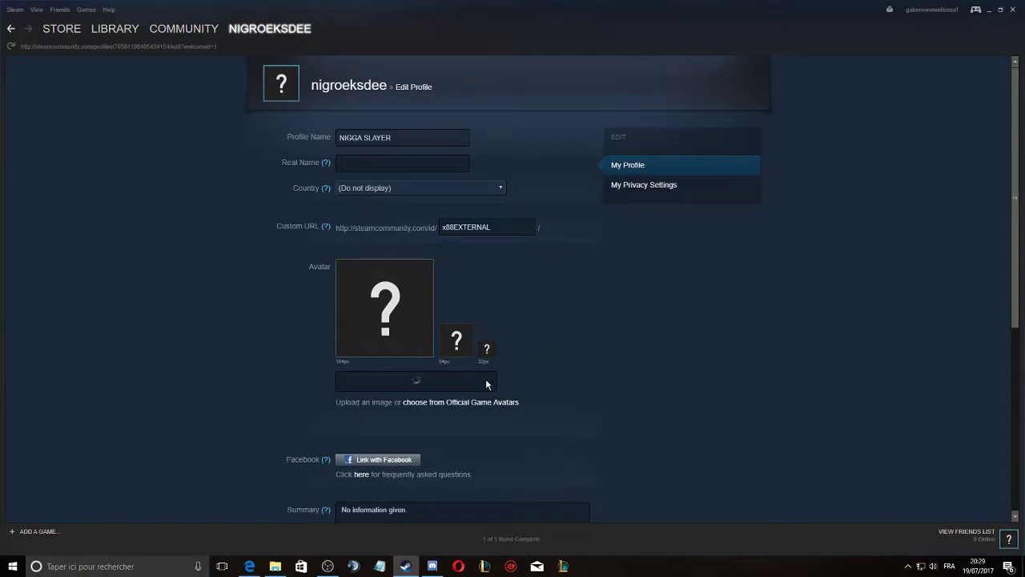
Try to replace the profile summary with new text starting with "I".
scroll(545, 332, down, 3)
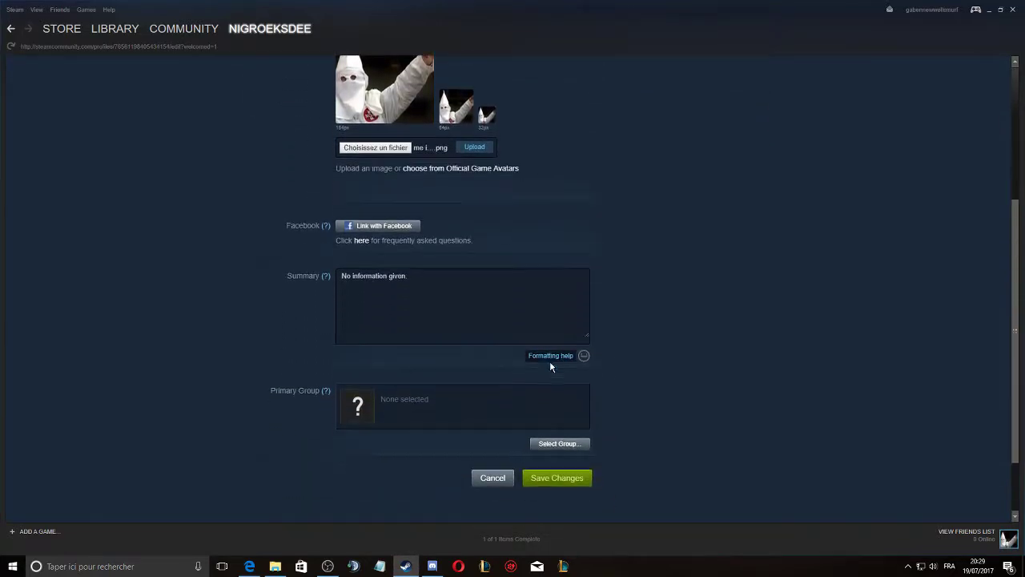
key(ctrl+a)
text(I)
scroll(504, 261, up, 3)
View the profile's privacy settings and return to the account's profile page.
click(627, 191)
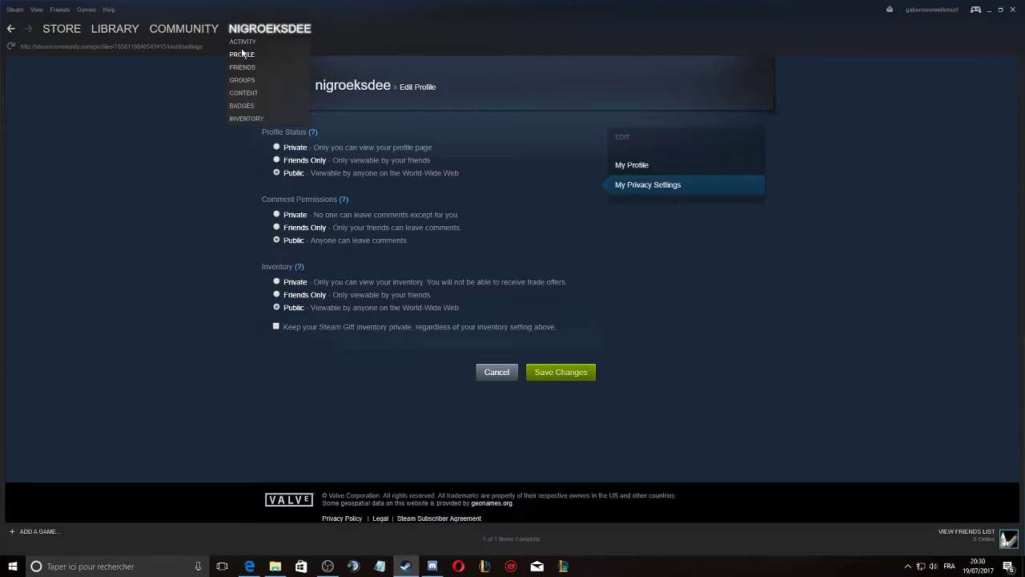
click(241, 56)
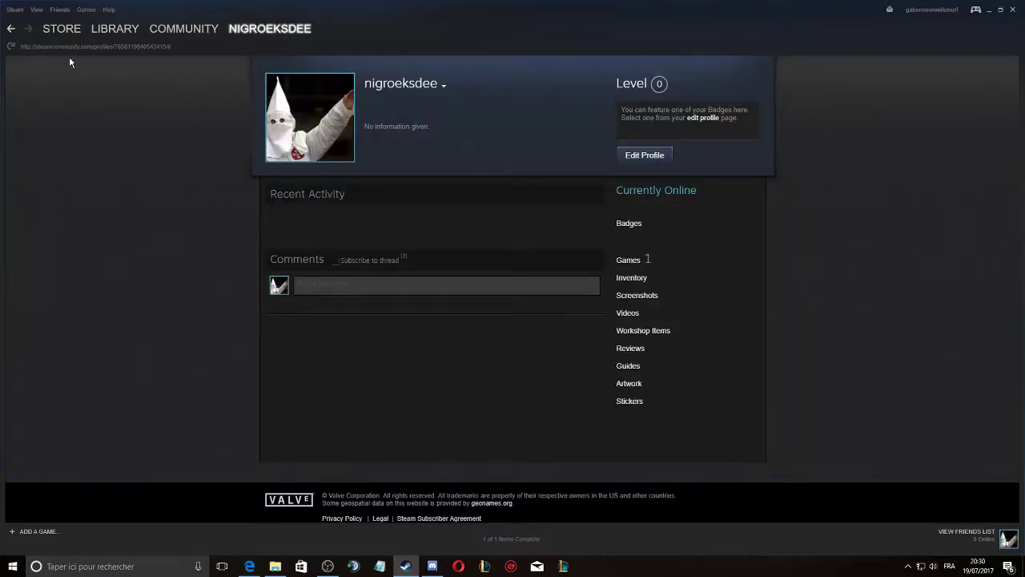
Set the launch options of Counter-Strike: Global Offensive in the games library to -windowed and close its properties.
click(84, 9)
click(100, 24)
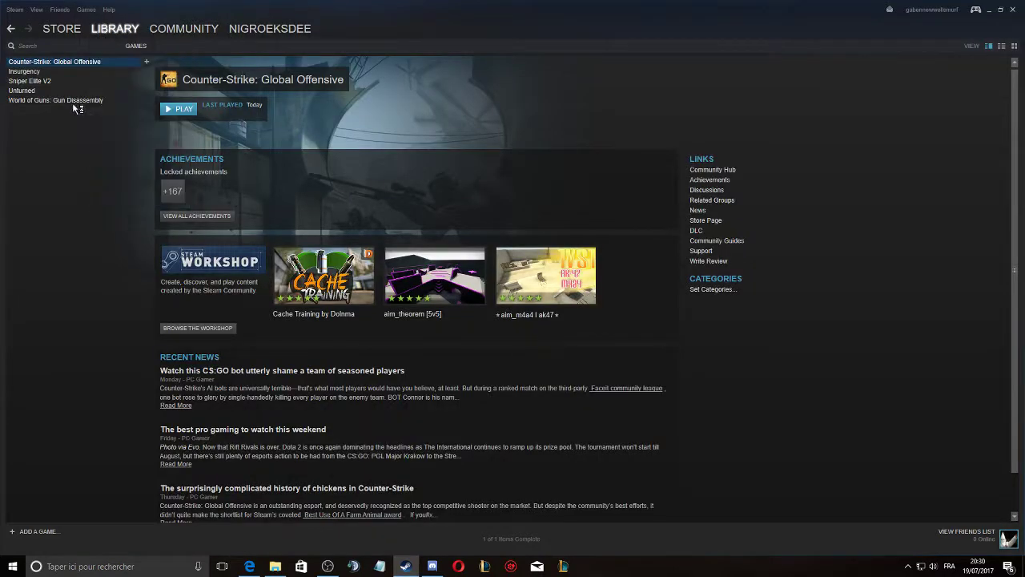
right_click(53, 62)
click(80, 202)
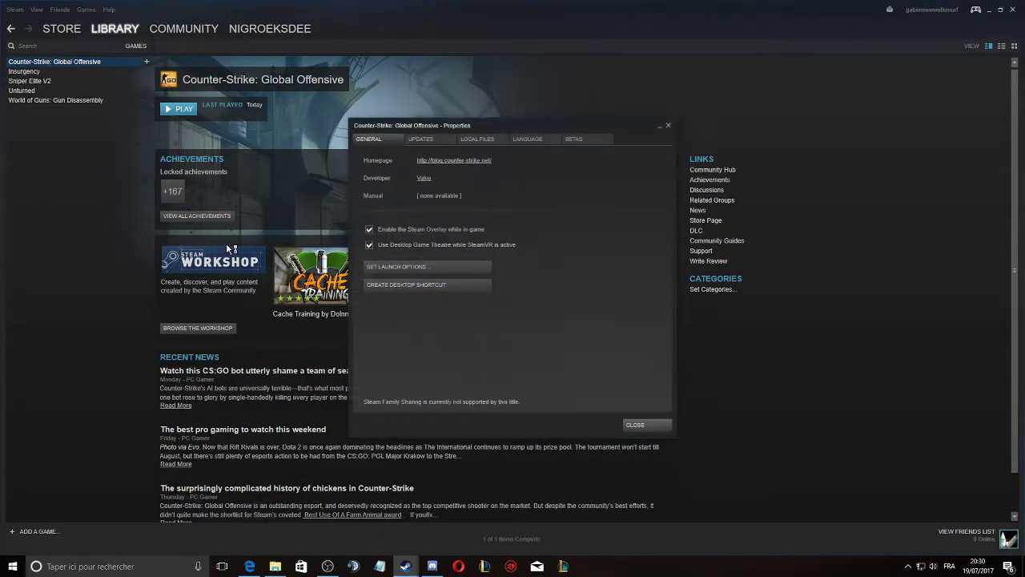
click(404, 267)
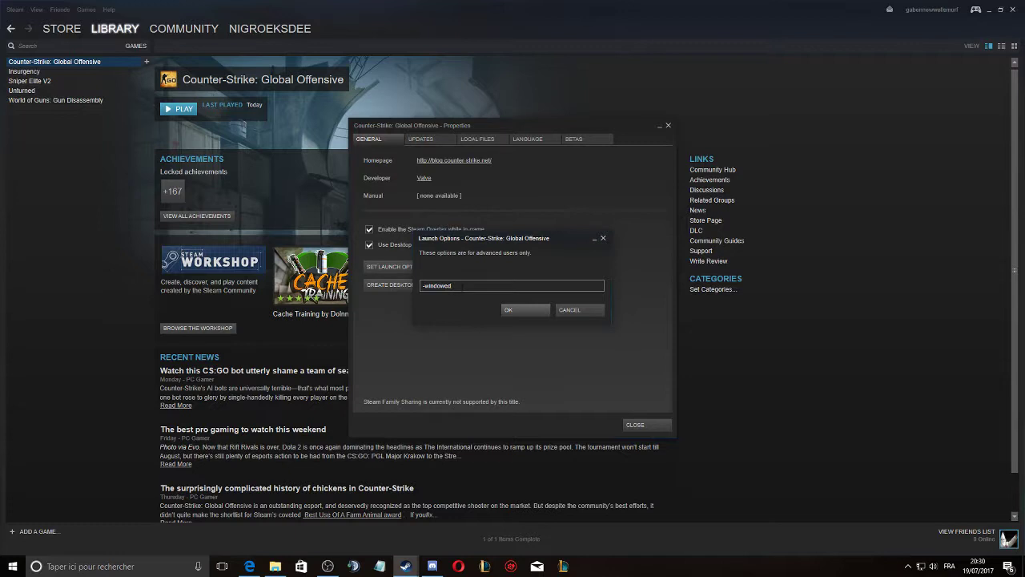
key(Return)
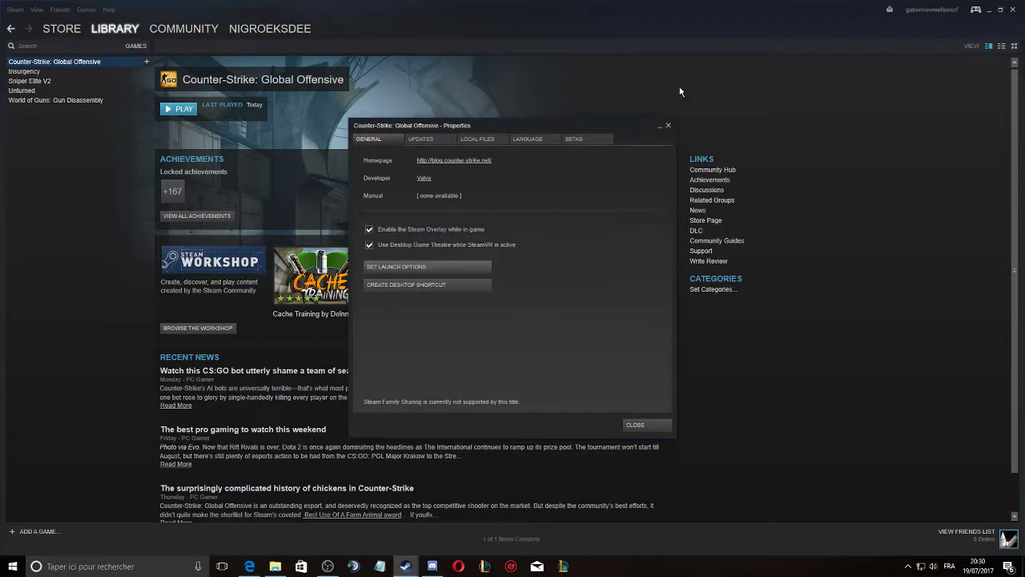
click(669, 126)
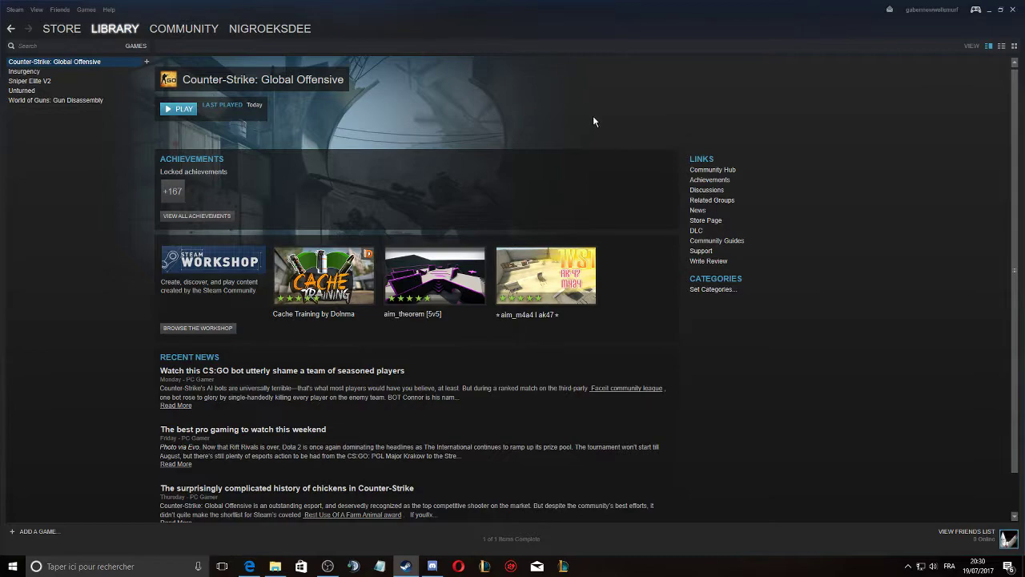
Close the Steam library window and run issou.exe from the Tribe (F:) drive as administrator.
click(1012, 11)
click(272, 564)
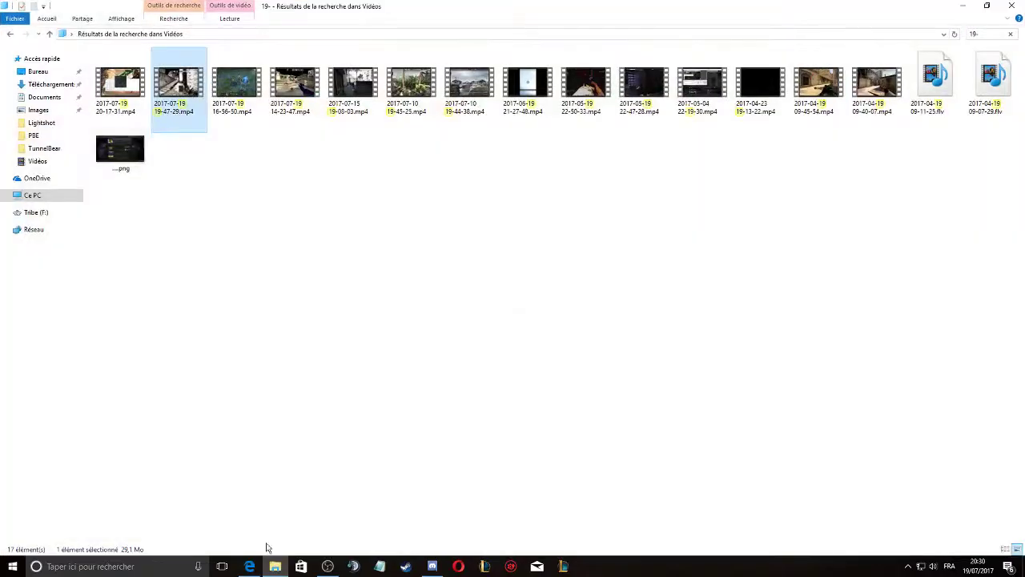
click(34, 212)
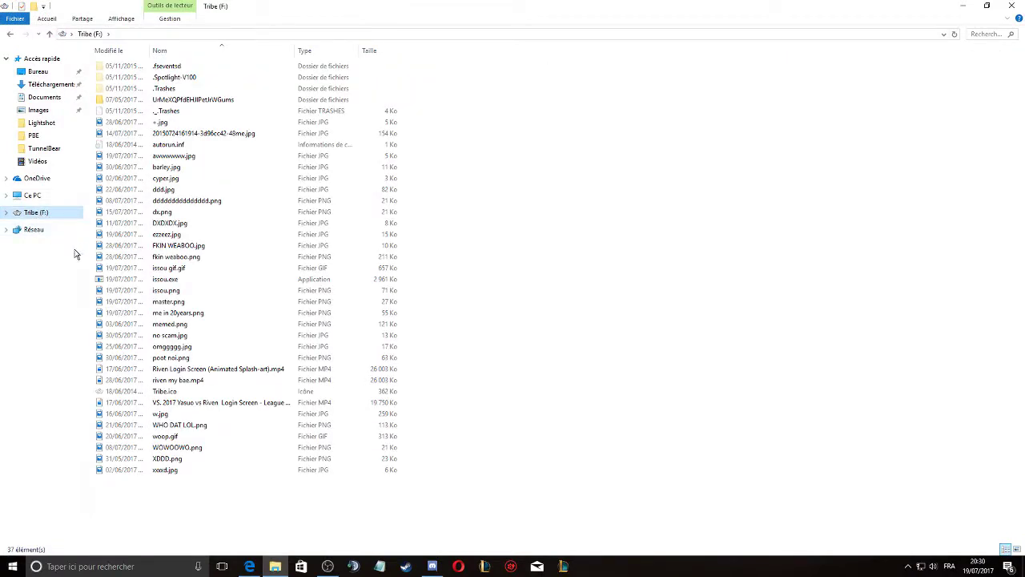
click(125, 278)
right_click(140, 278)
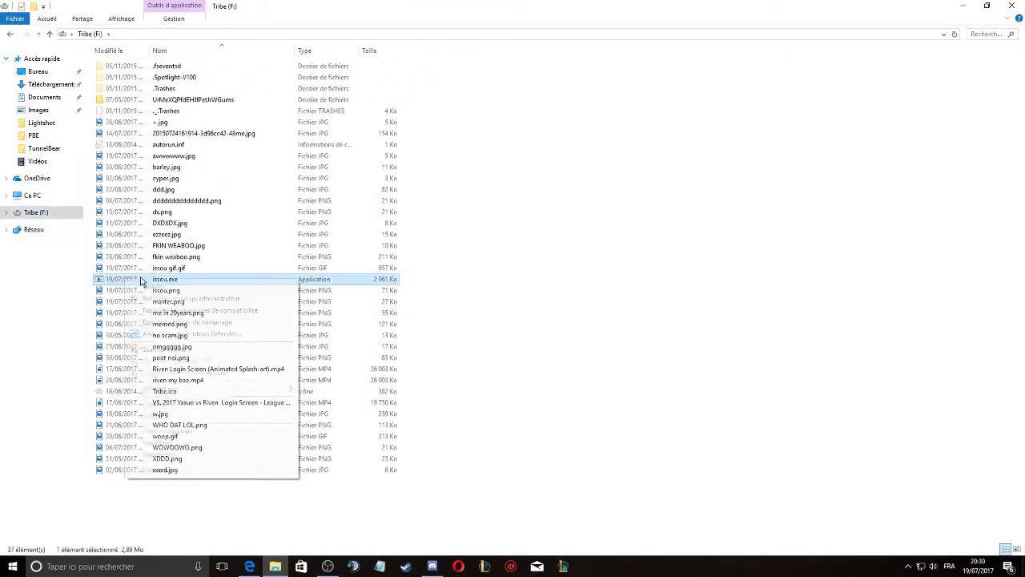
click(161, 298)
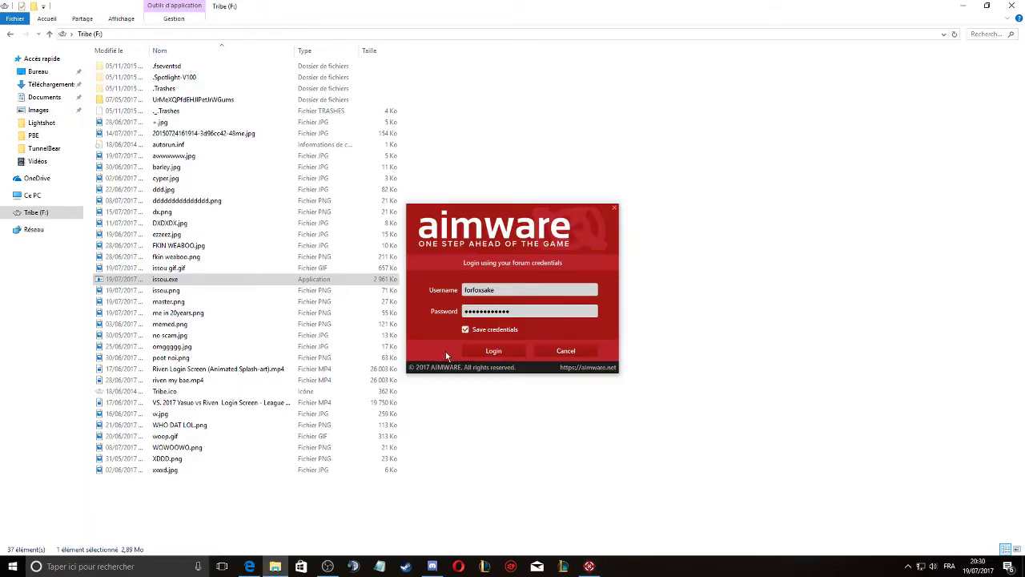
Log in to the aimware loader with the saved credentials, load the Counter-Strike: Global Offensive cheat and return to Steam.
click(476, 353)
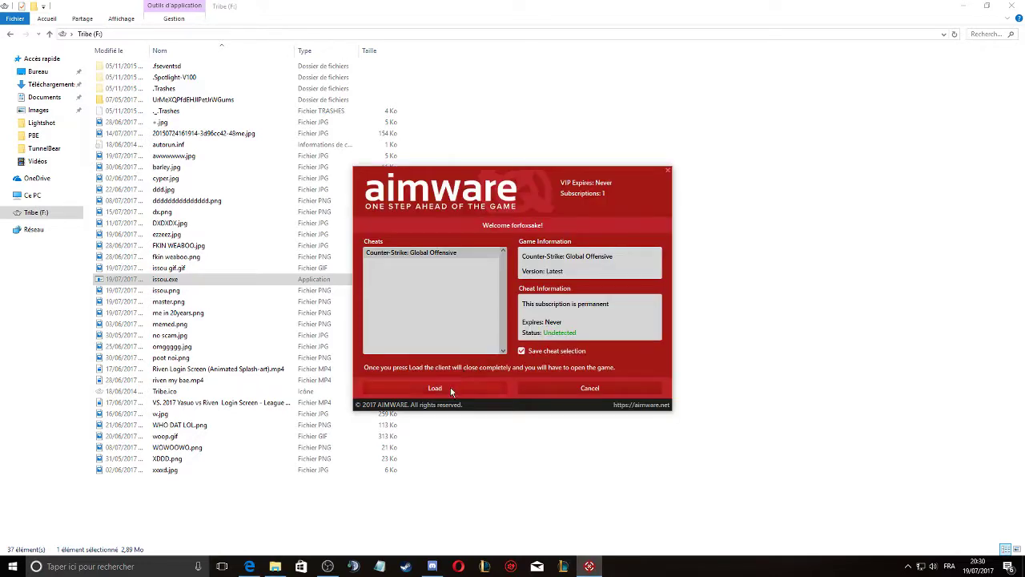
click(451, 390)
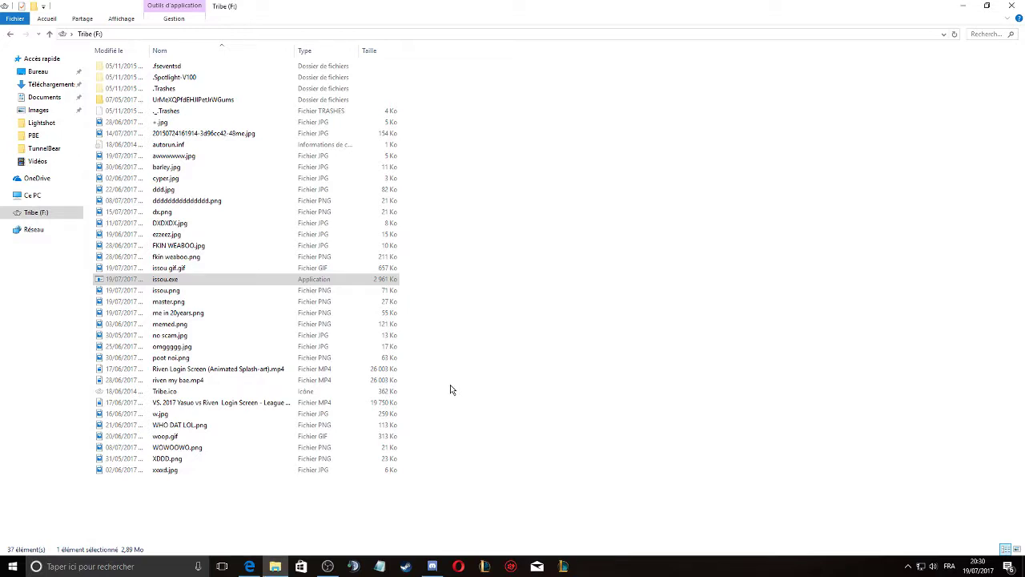
click(408, 566)
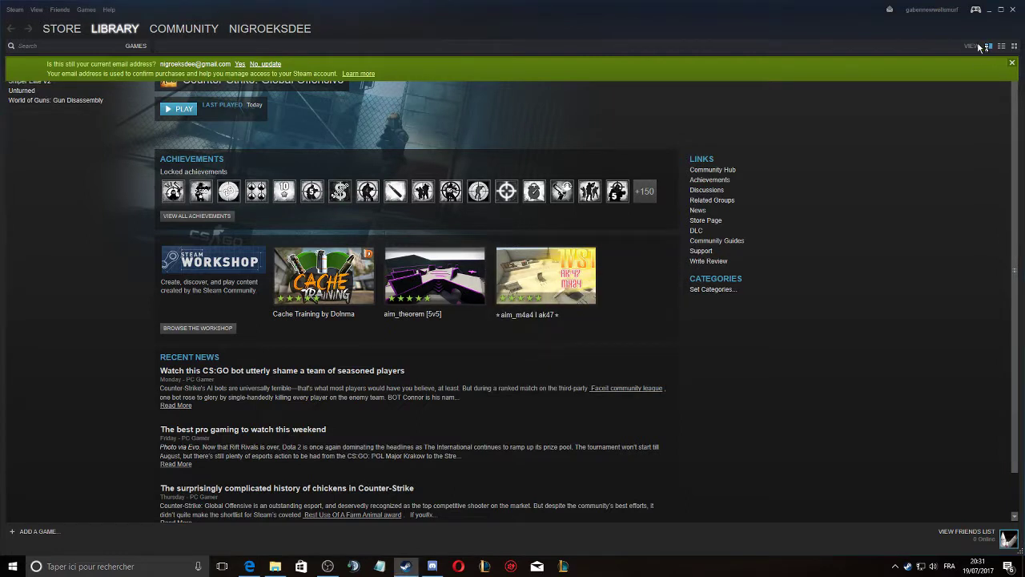
Dismiss the e-mail address notice and replace the account's profile name with a new display name.
click(1015, 64)
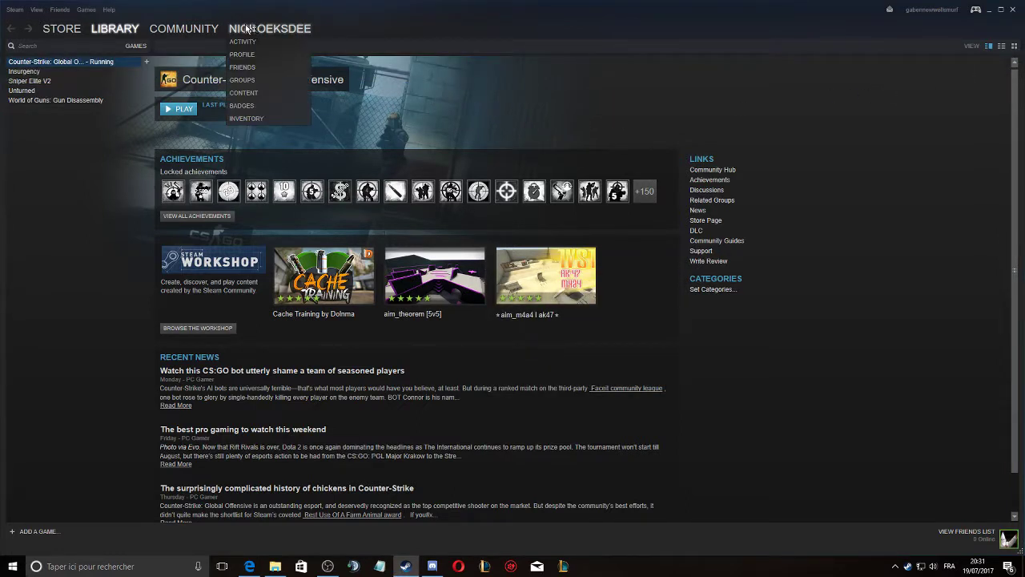
click(246, 60)
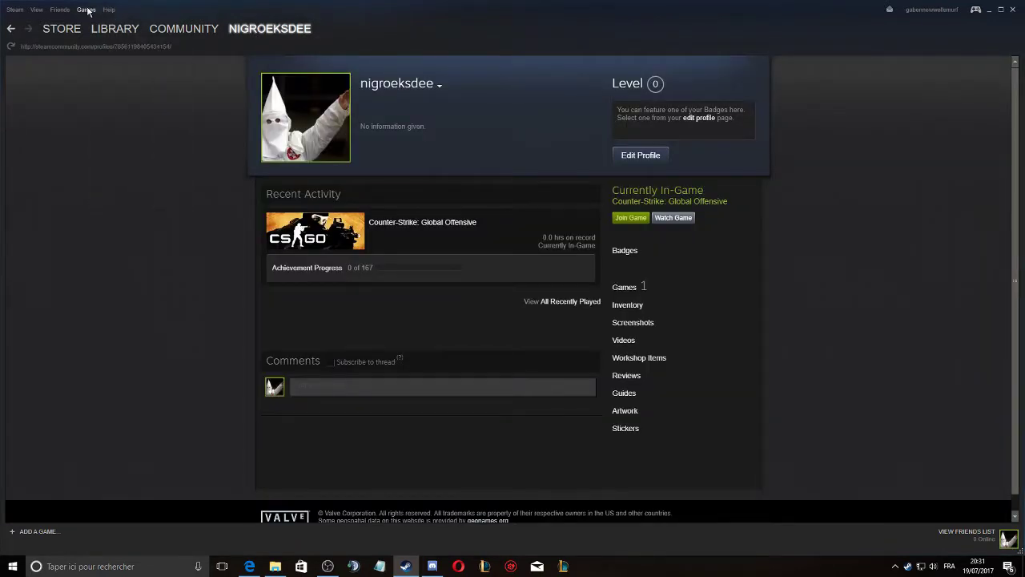
click(620, 155)
key(Tab)
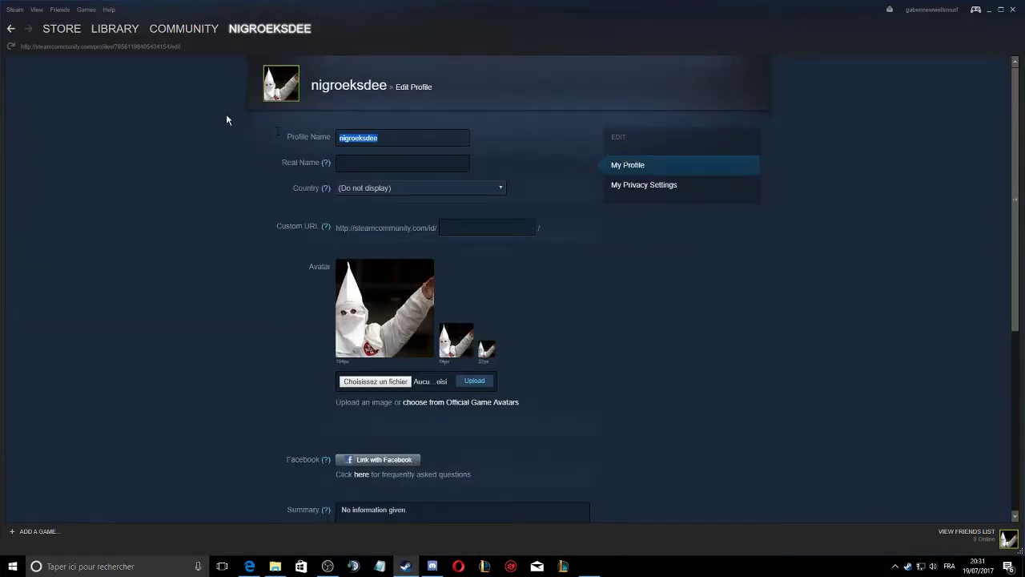
key(Caps_Lock)
text(N)
key(Caps_Lock)
text(igga)
key(Caps_Lock)
text(S)
key(Caps_Lock)
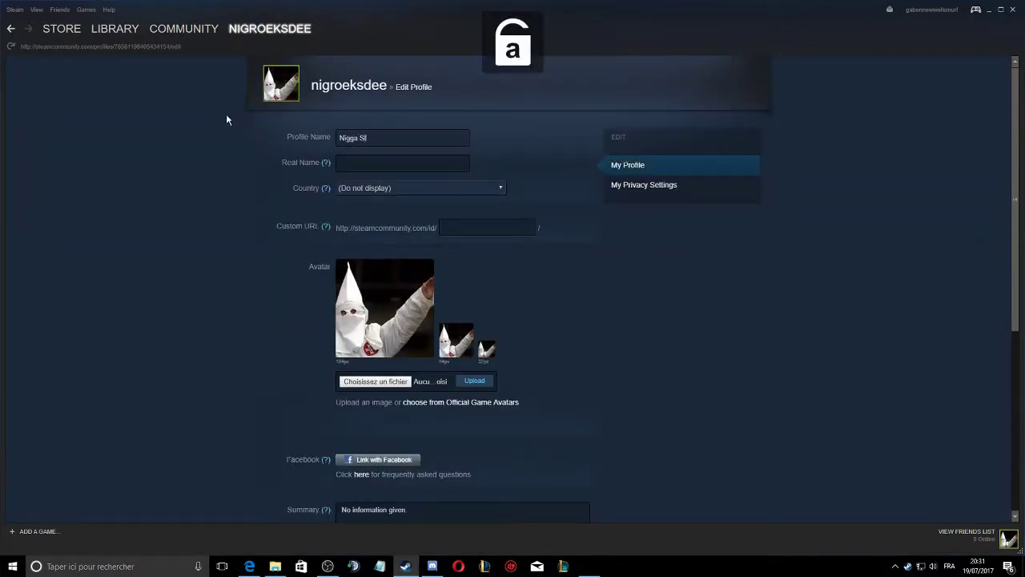
text(layer)
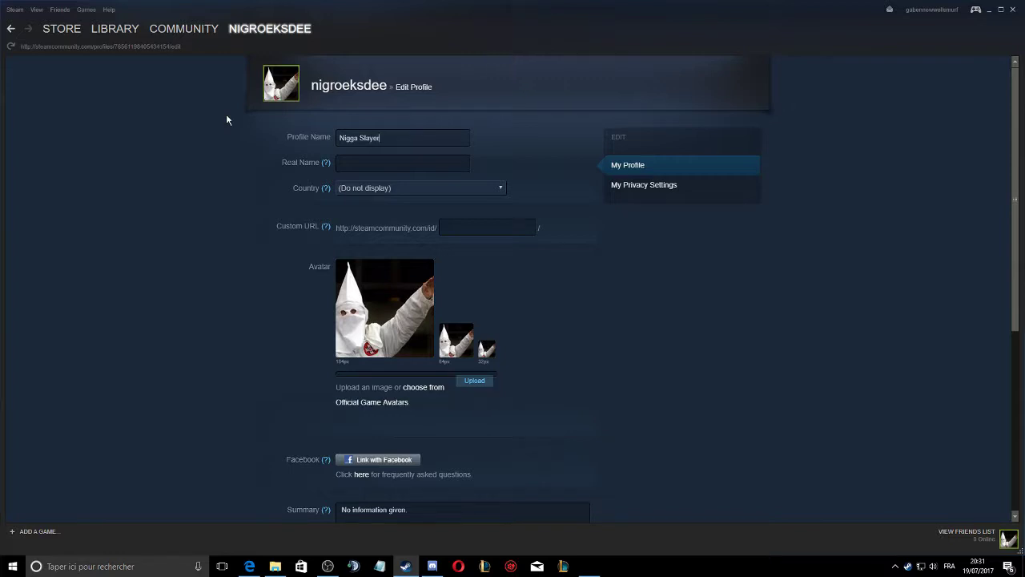
key(Return)
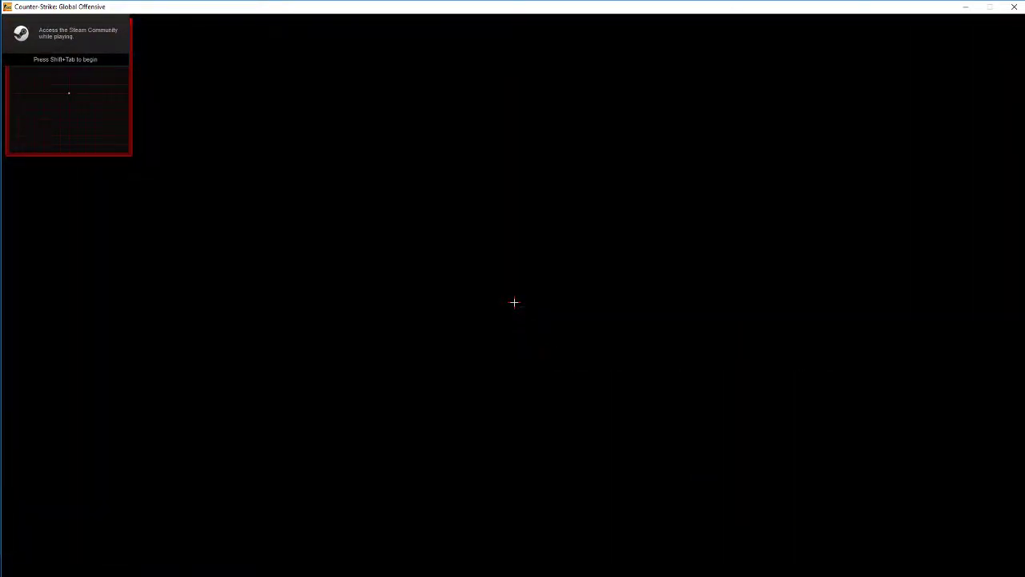
Load the "rage safe" configuration in the in-game aimware settings and hide the cheat menu.
key(Insert)
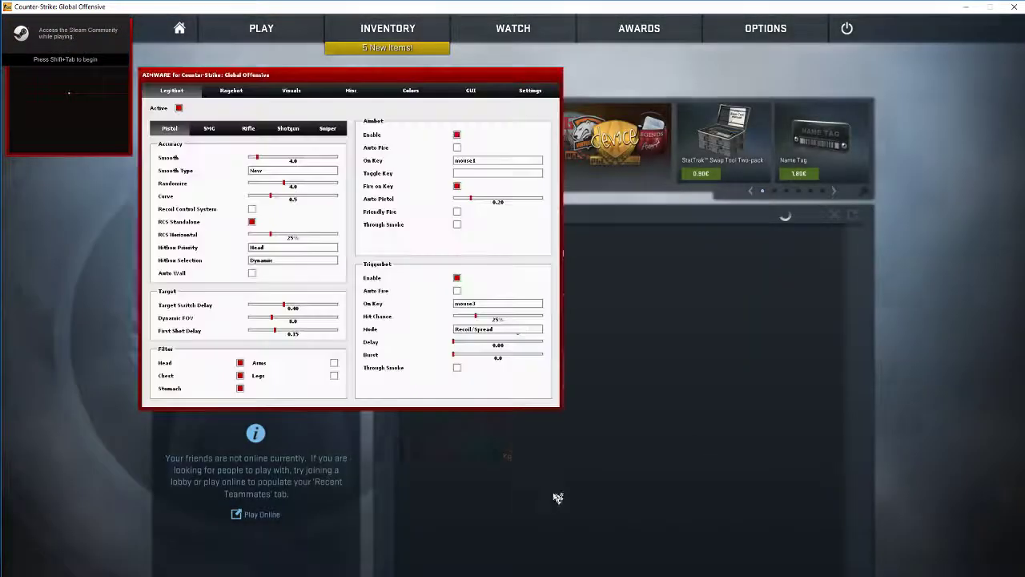
click(530, 90)
click(173, 196)
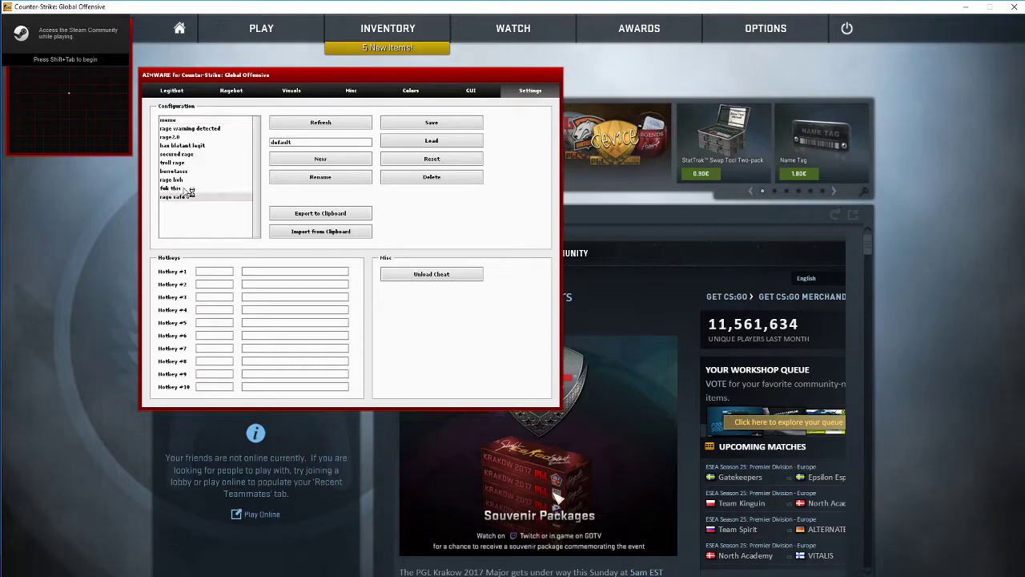
click(400, 142)
key(Insert)
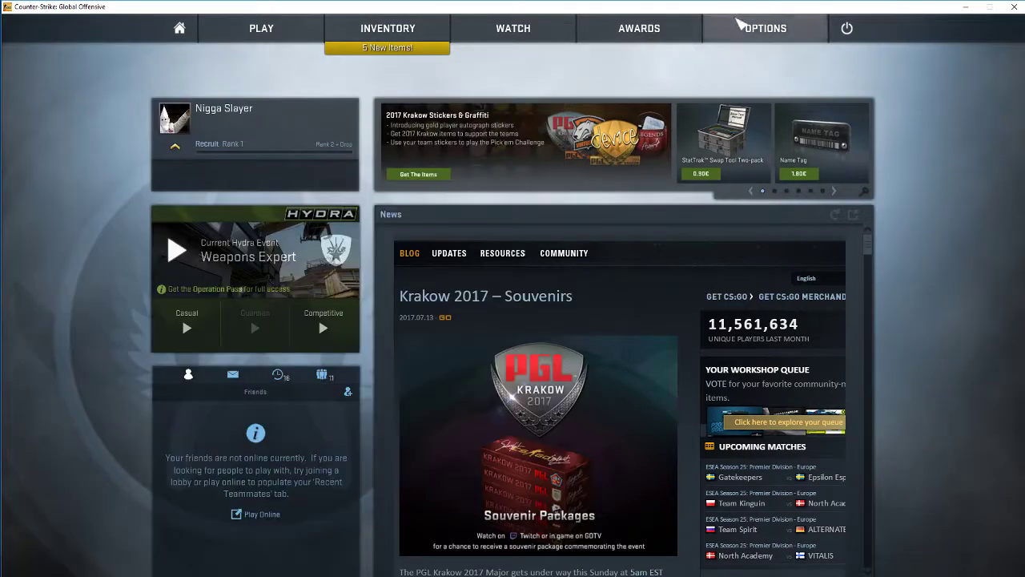
Set the game's Master Volume to 0.02 and the Master Music Volume to 0 in the audio settings.
mouse_move(760, 28)
click(753, 157)
click(585, 119)
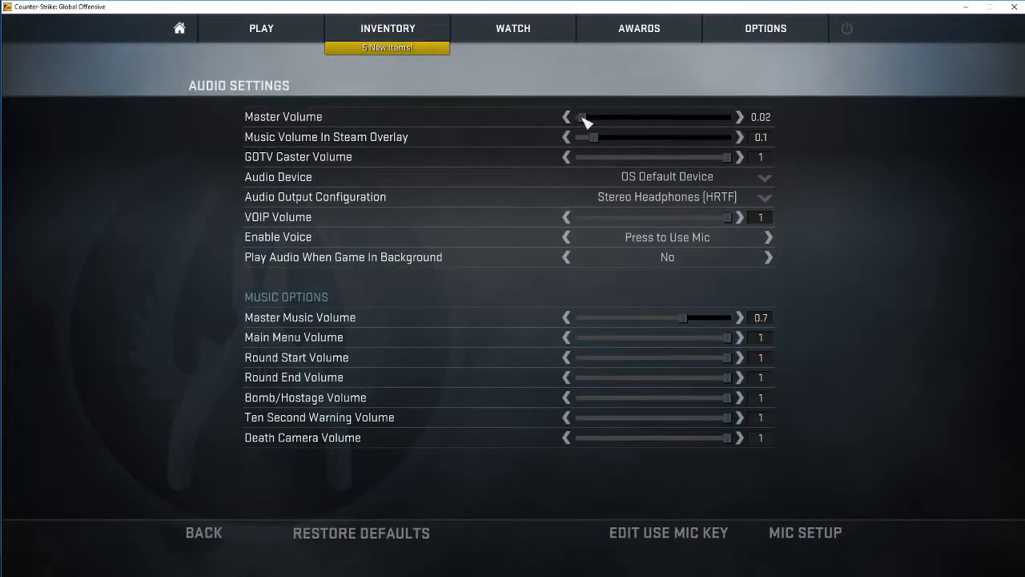
drag(684, 320, 577, 318)
key(Insert)
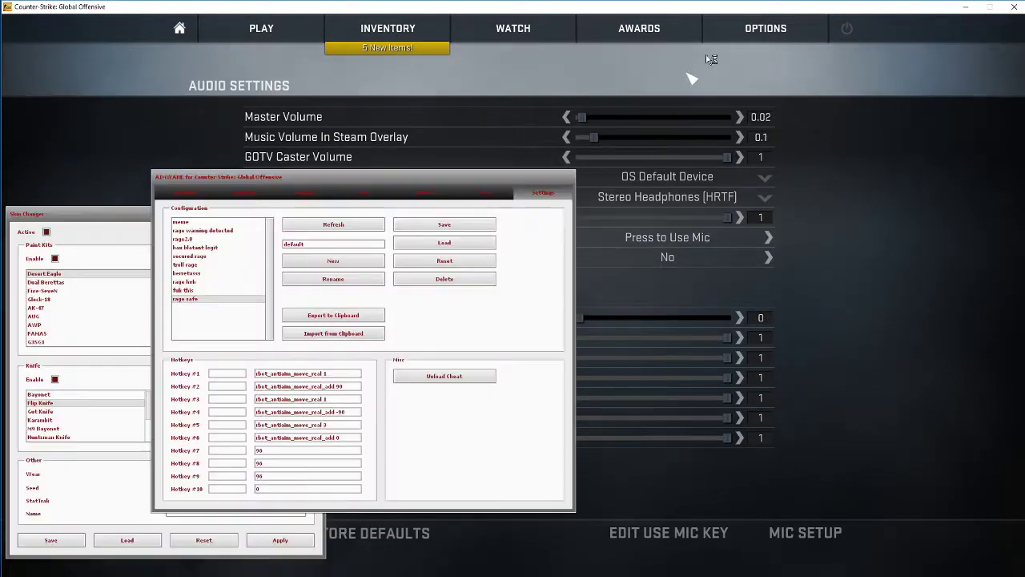
key(Insert)
click(762, 32)
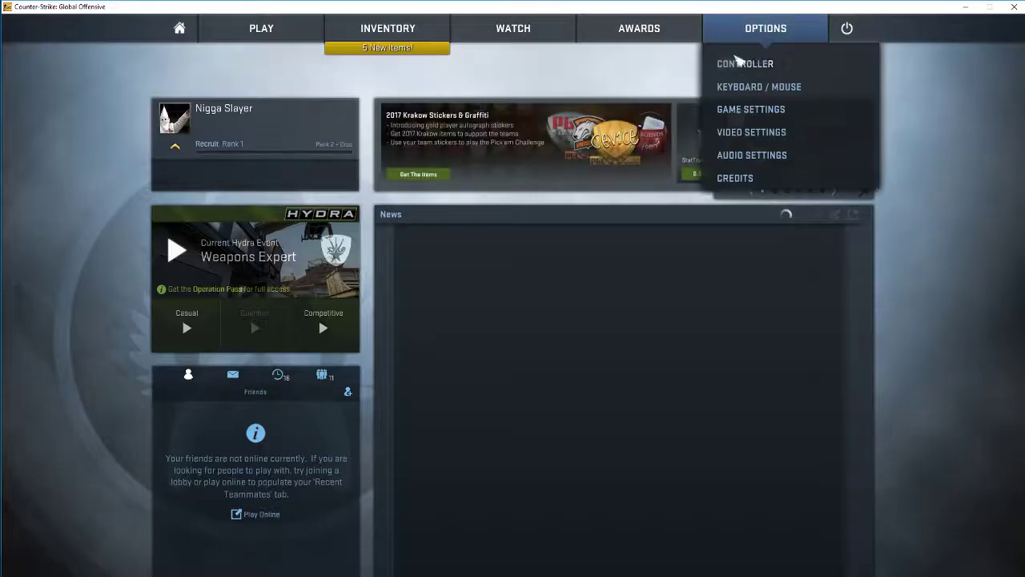
click(737, 111)
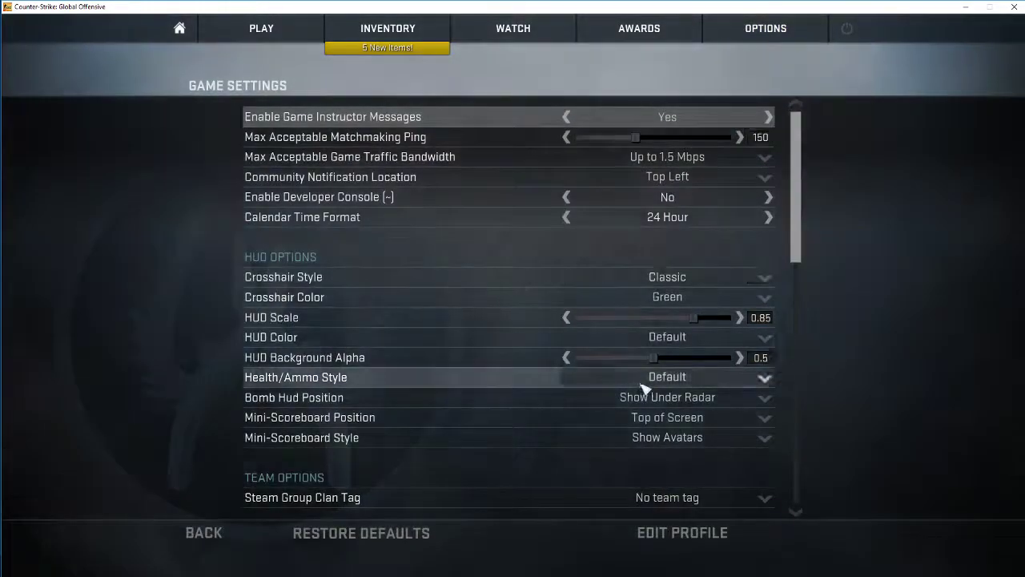
scroll(680, 360, down, 2)
click(668, 397)
key(Escape)
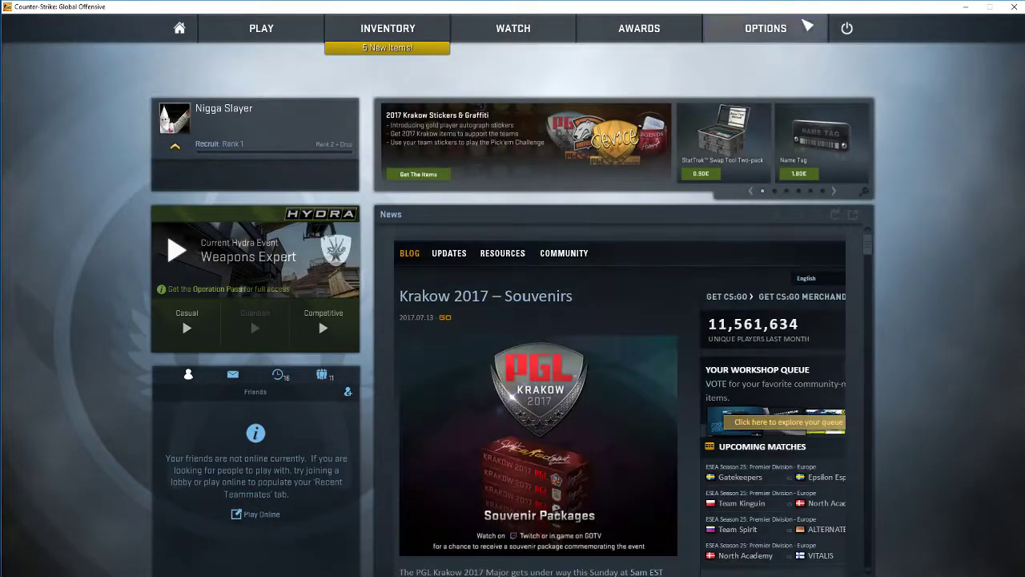
Bind Move Forward to Z, Move Backward to S, Move Left to Q and Move Right to D.
click(800, 29)
click(746, 85)
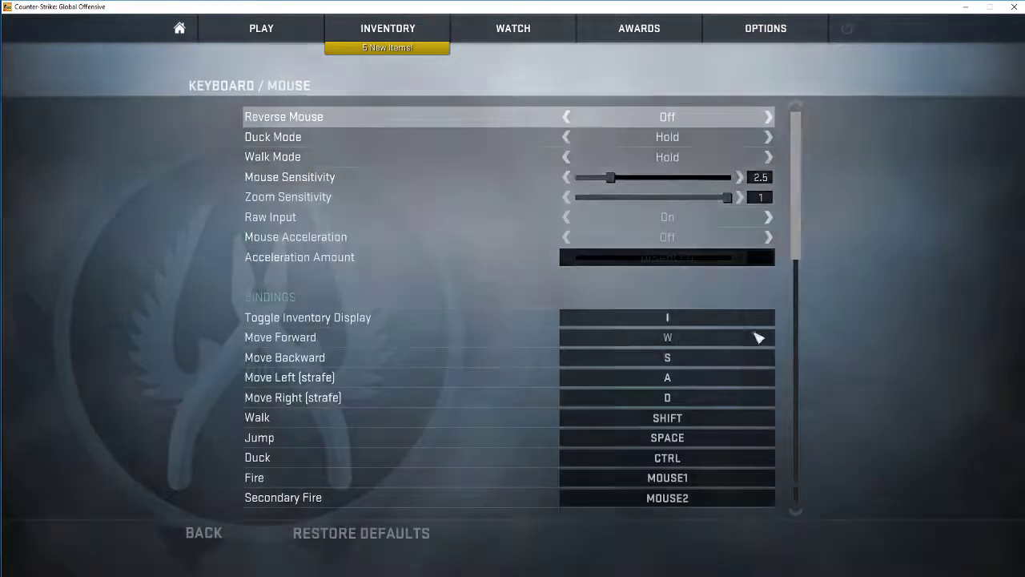
double_click(755, 337)
key(z)
double_click(690, 358)
key(s)
double_click(686, 378)
key(q)
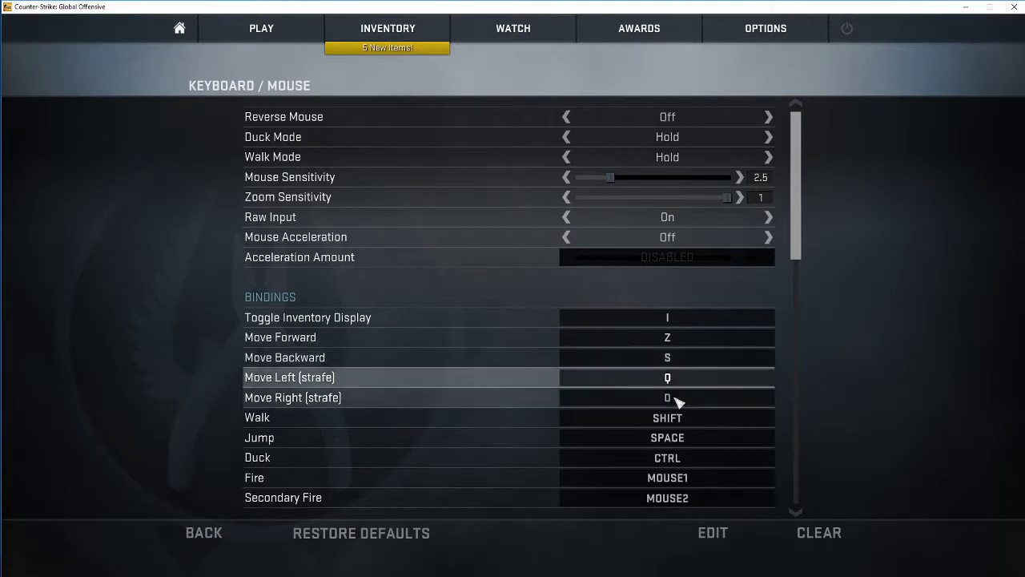
double_click(678, 398)
key(d)
Bind Walk to MOUSE5, Jump to SPACE and Duck to CAPSLOCK.
double_click(677, 418)
double_click(677, 437)
scroll(677, 440, up, 1)
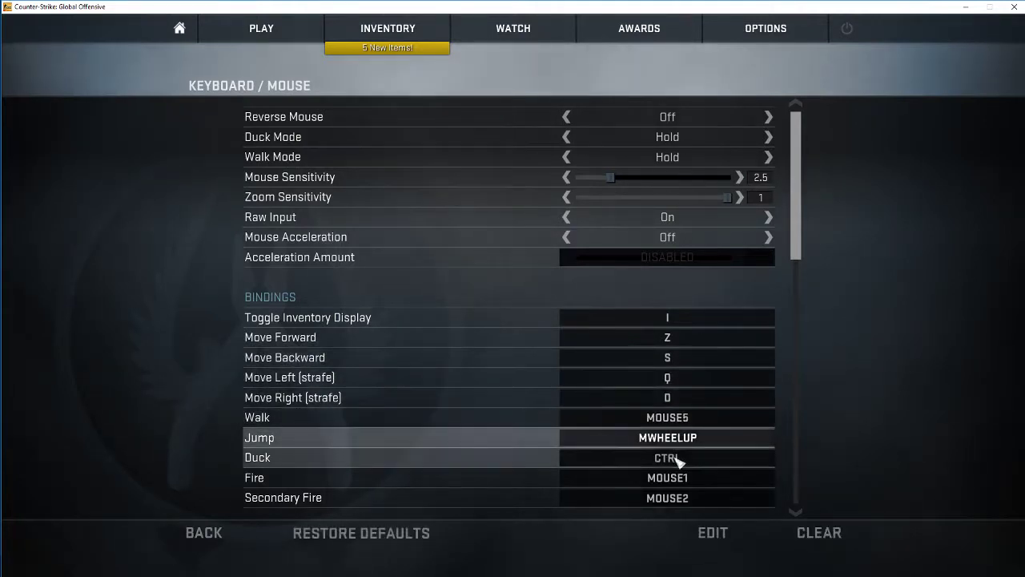
double_click(677, 457)
key(Caps_Lock)
scroll(677, 437, down, 1)
double_click(673, 421)
key(space)
scroll(676, 439, down, 1)
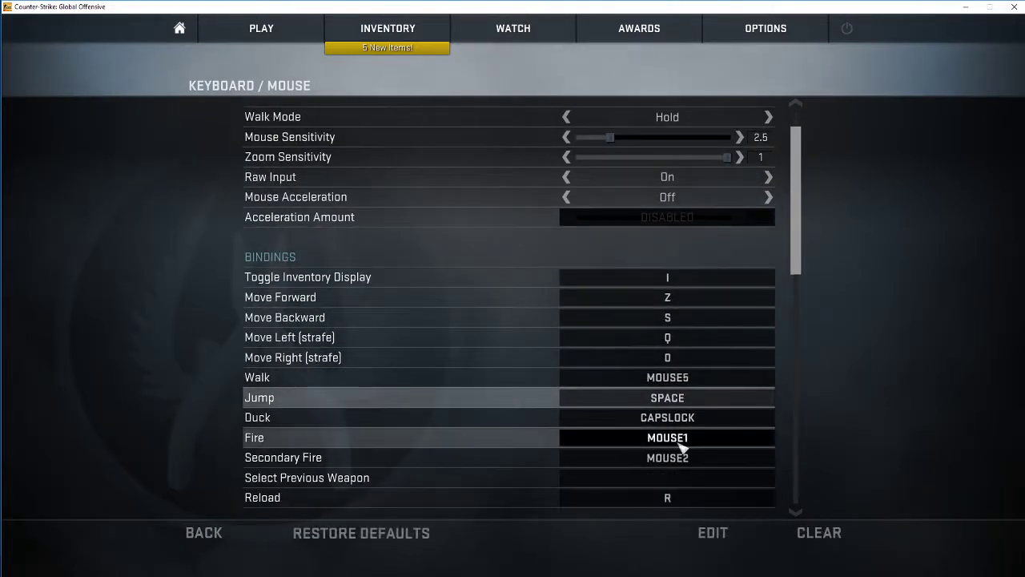
Bind Reload to MOUSE4 and Toggle Console to L.
scroll(681, 449, down, 2)
double_click(677, 456)
scroll(675, 452, down, 4)
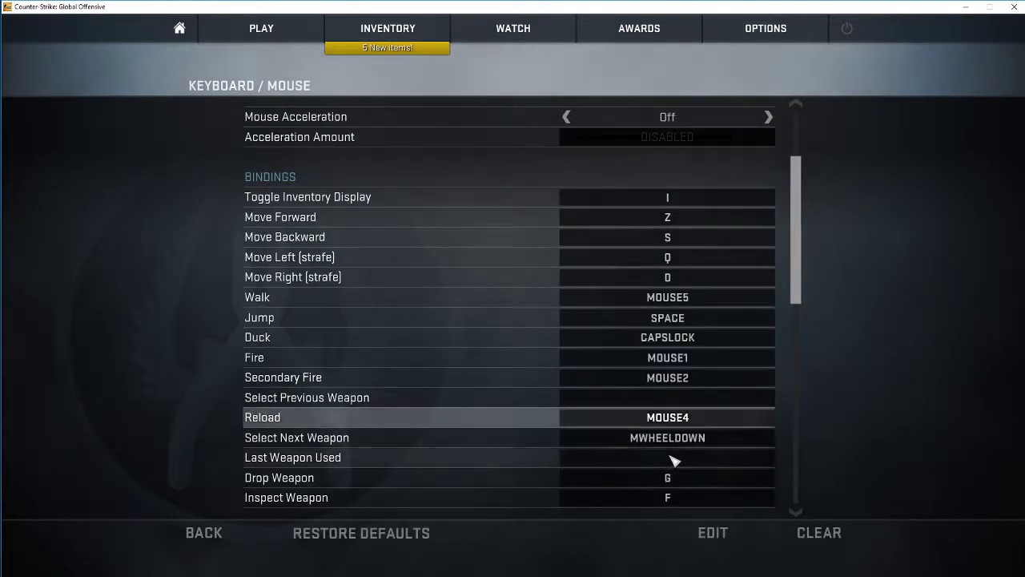
scroll(672, 449, down, 12)
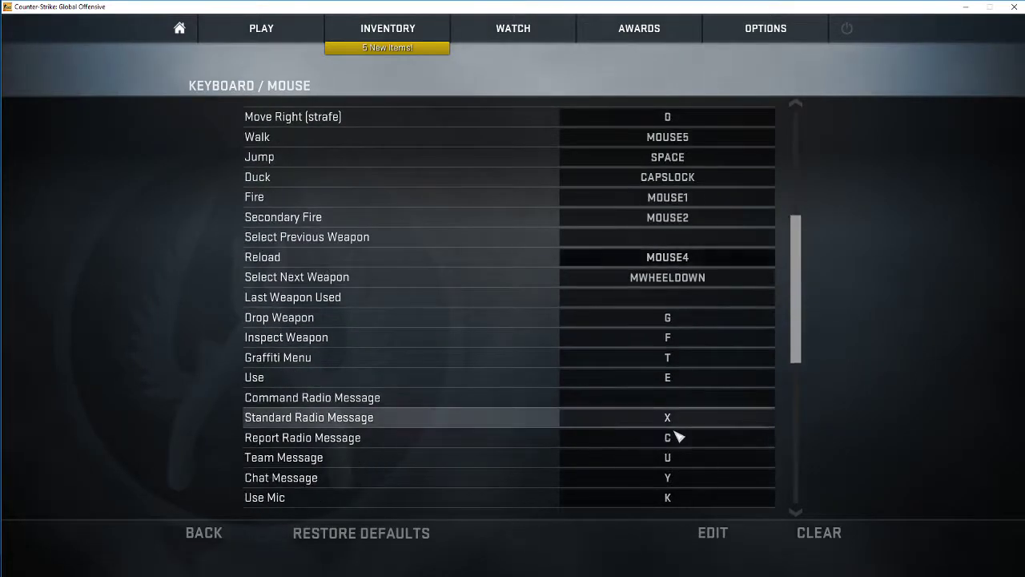
scroll(678, 437, down, 13)
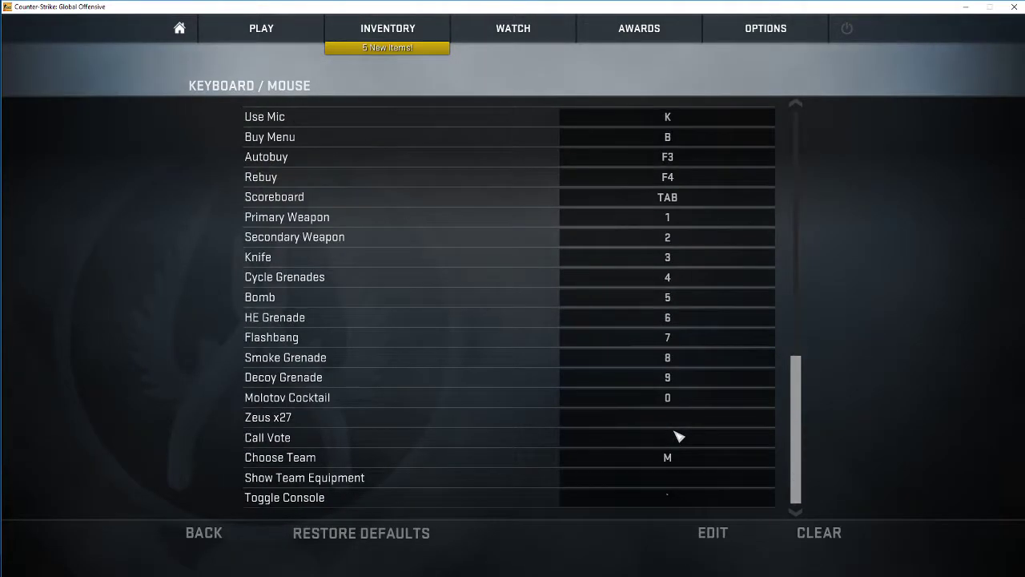
double_click(677, 497)
key(l)
Enable the developer console in the game settings.
click(765, 28)
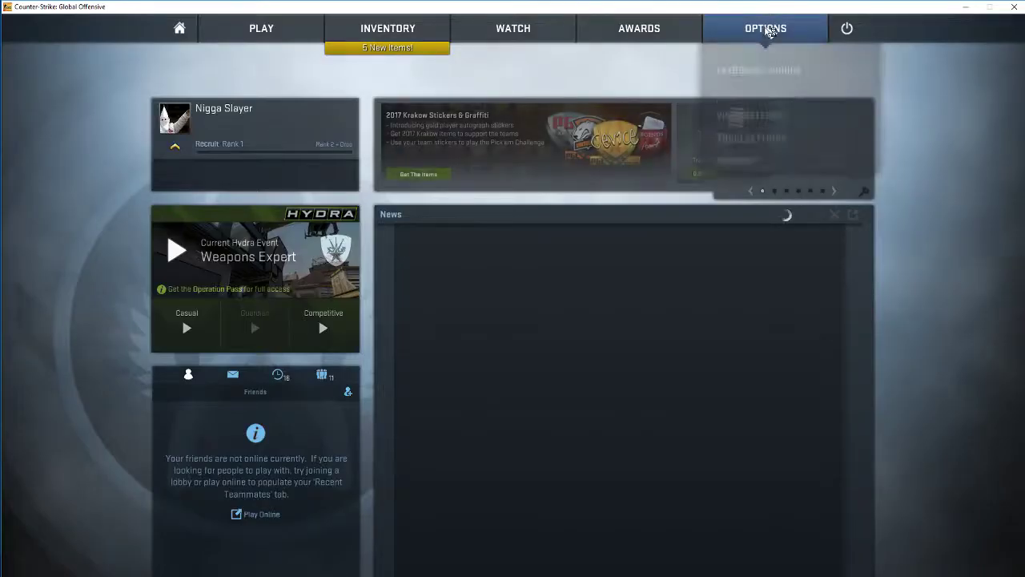
click(759, 114)
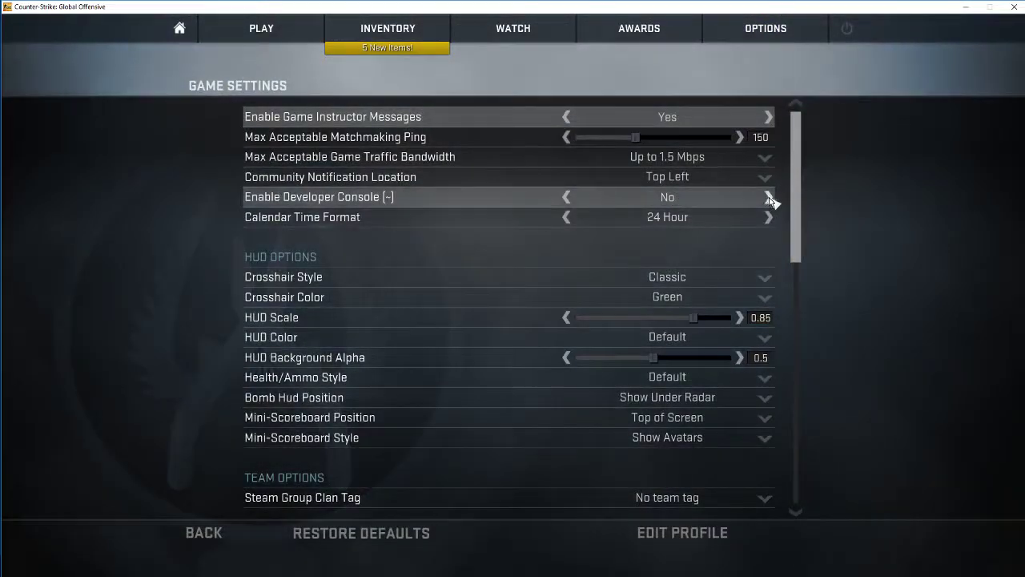
click(769, 197)
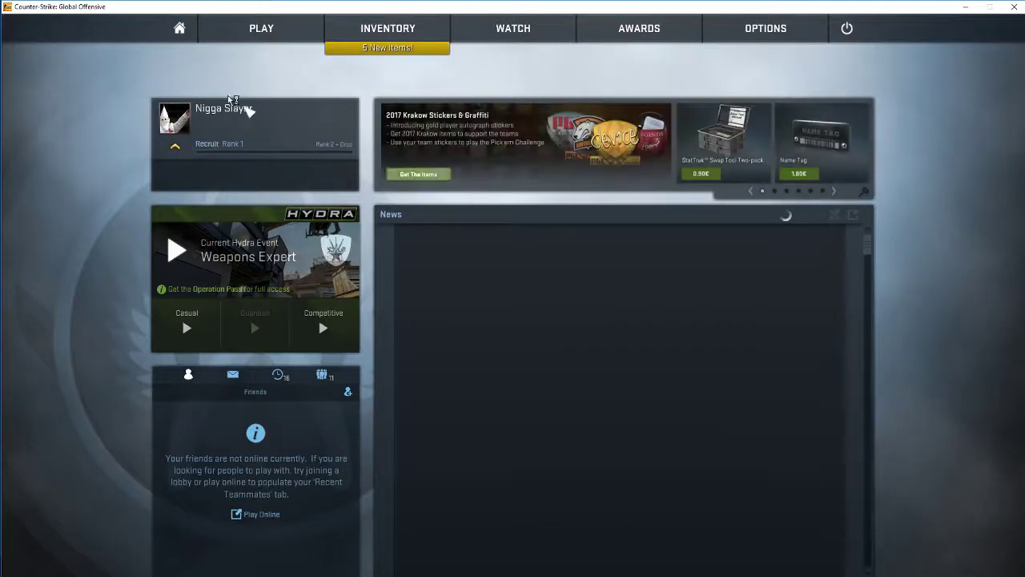
Acknowledge the new inventory items and equip the R8 Revolver for both teams.
click(346, 35)
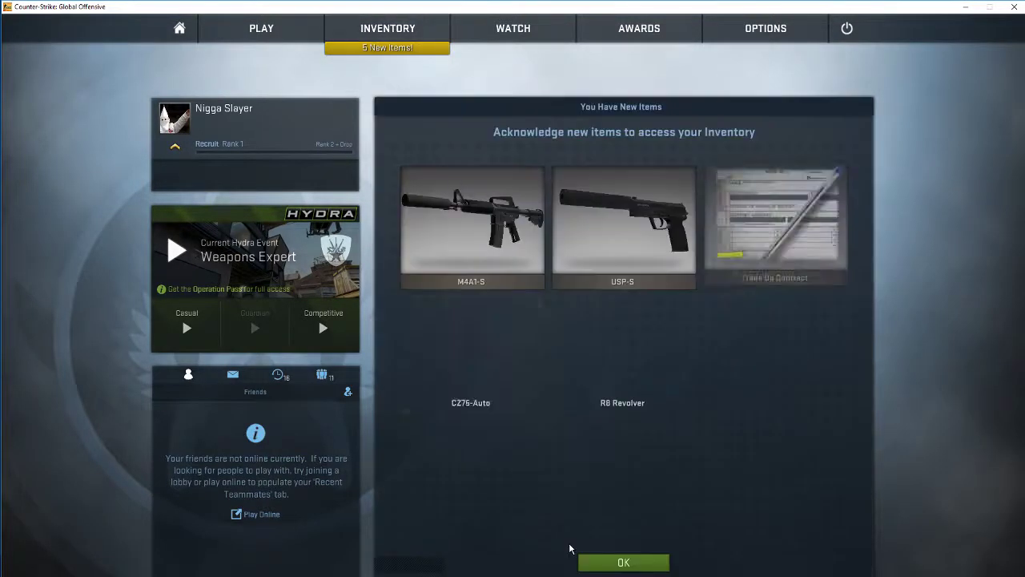
click(623, 561)
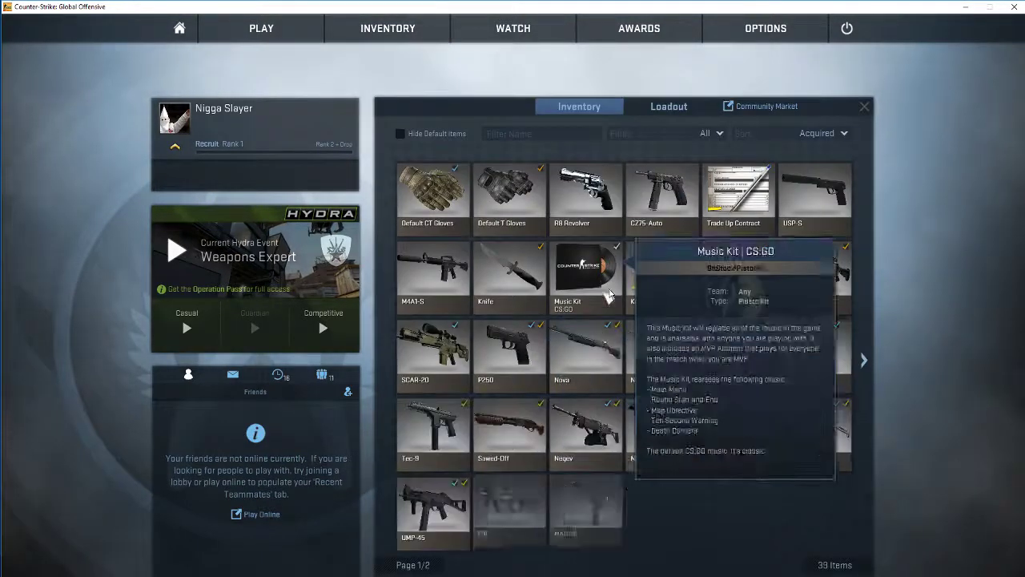
right_click(584, 188)
click(625, 243)
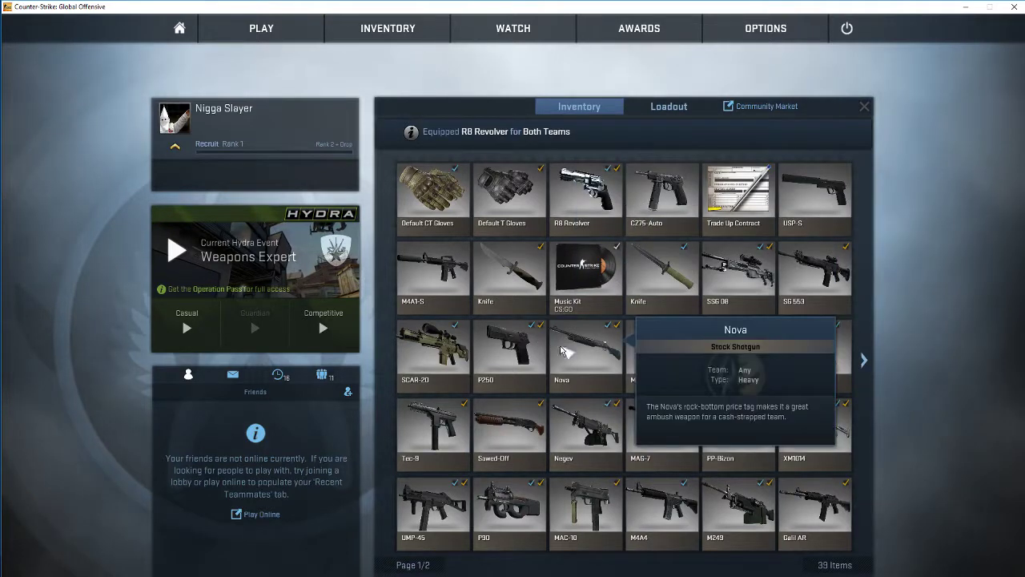
Equip the M4A1-S and the USP-S for the Counter-Terrorist side and leave the inventory.
right_click(430, 284)
right_click(823, 189)
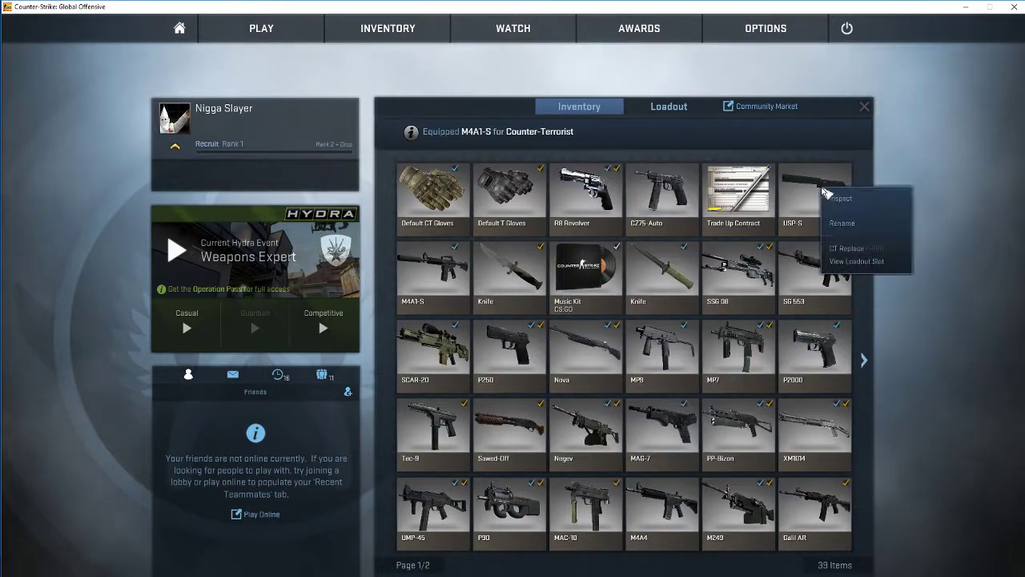
click(854, 252)
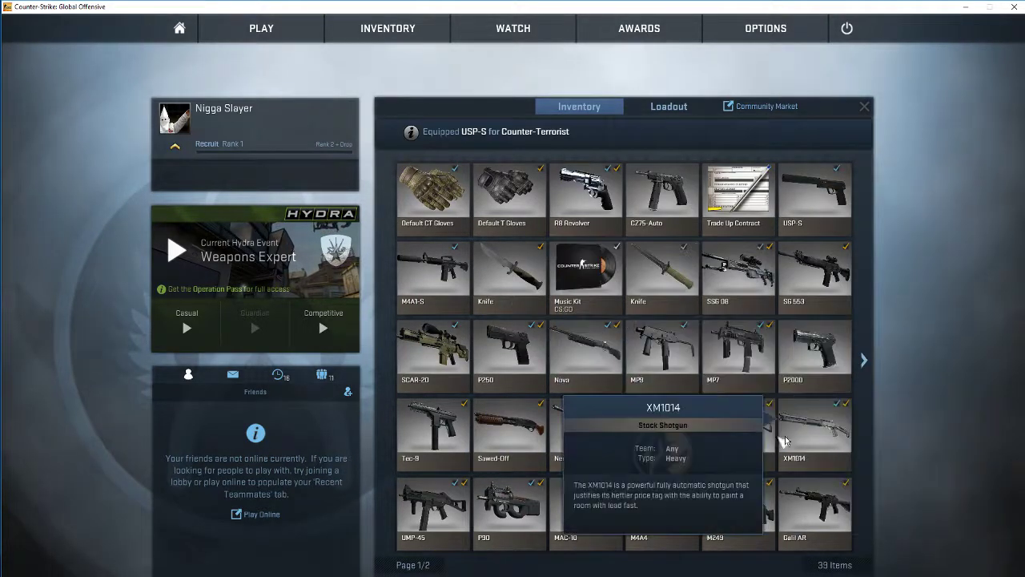
click(865, 426)
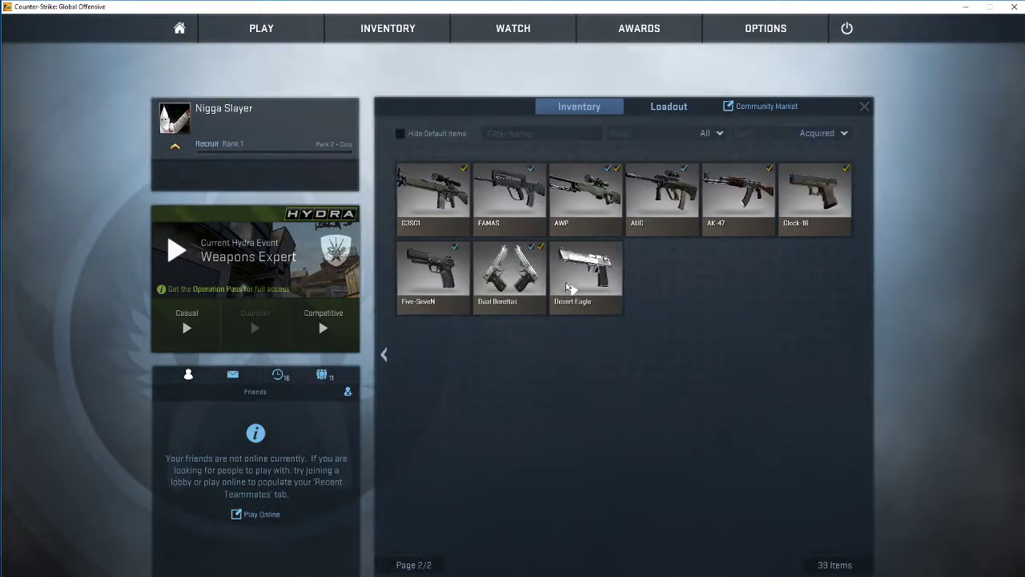
click(184, 28)
Open the map workshop from the Workshop maps of the Offline With Bots mode.
mouse_move(261, 32)
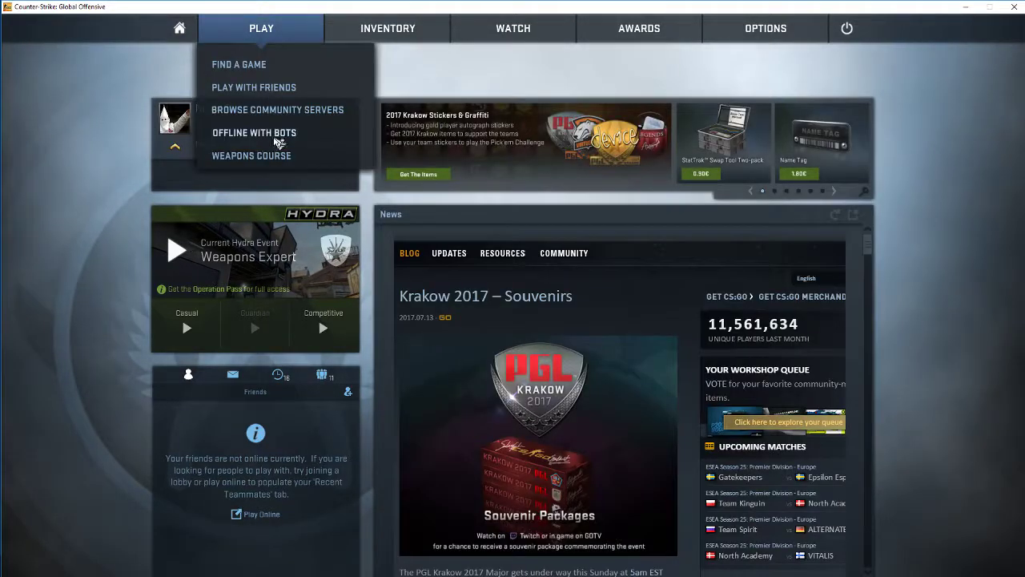
click(319, 131)
click(667, 104)
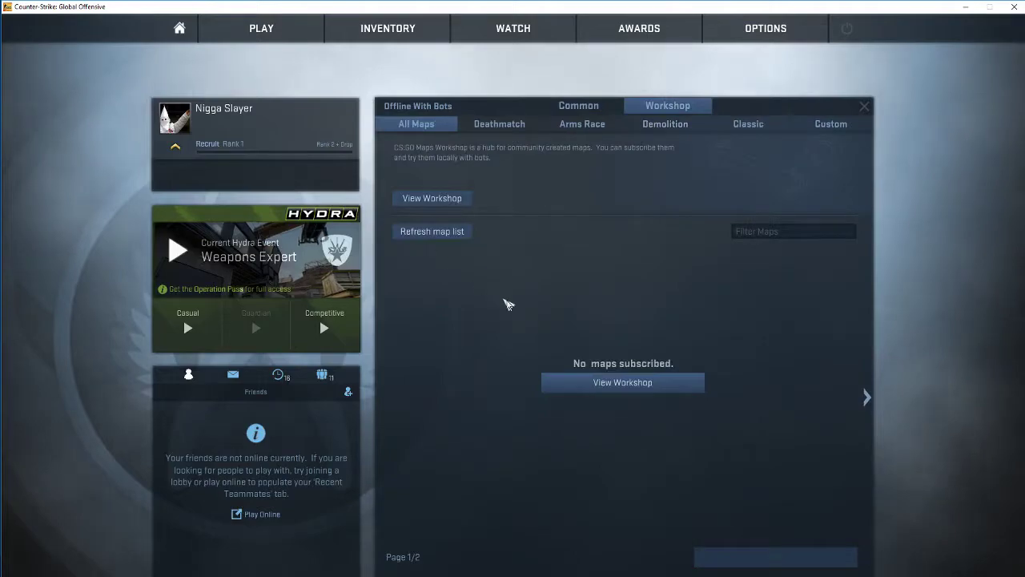
click(563, 384)
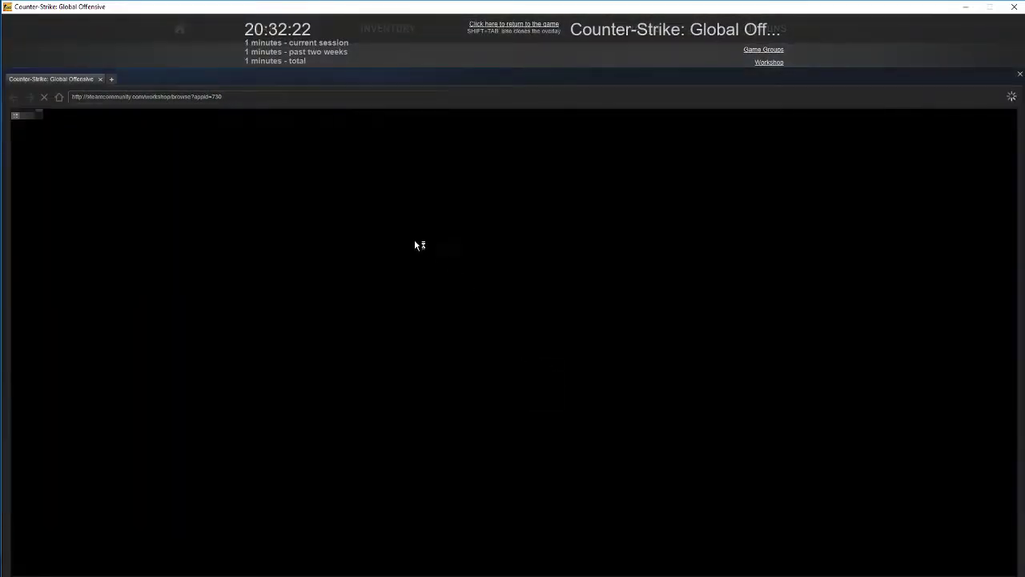